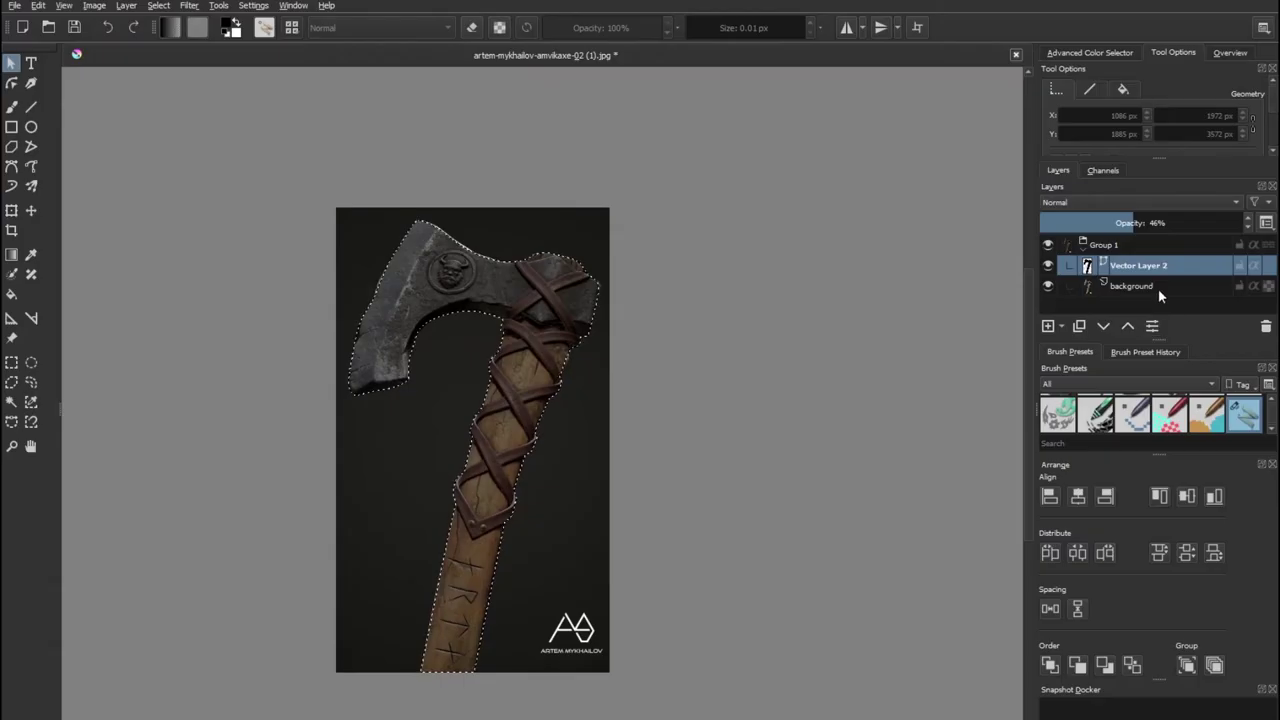
Select the background photo layer and bring up the File menu commands
click(1158, 288)
click(40, 6)
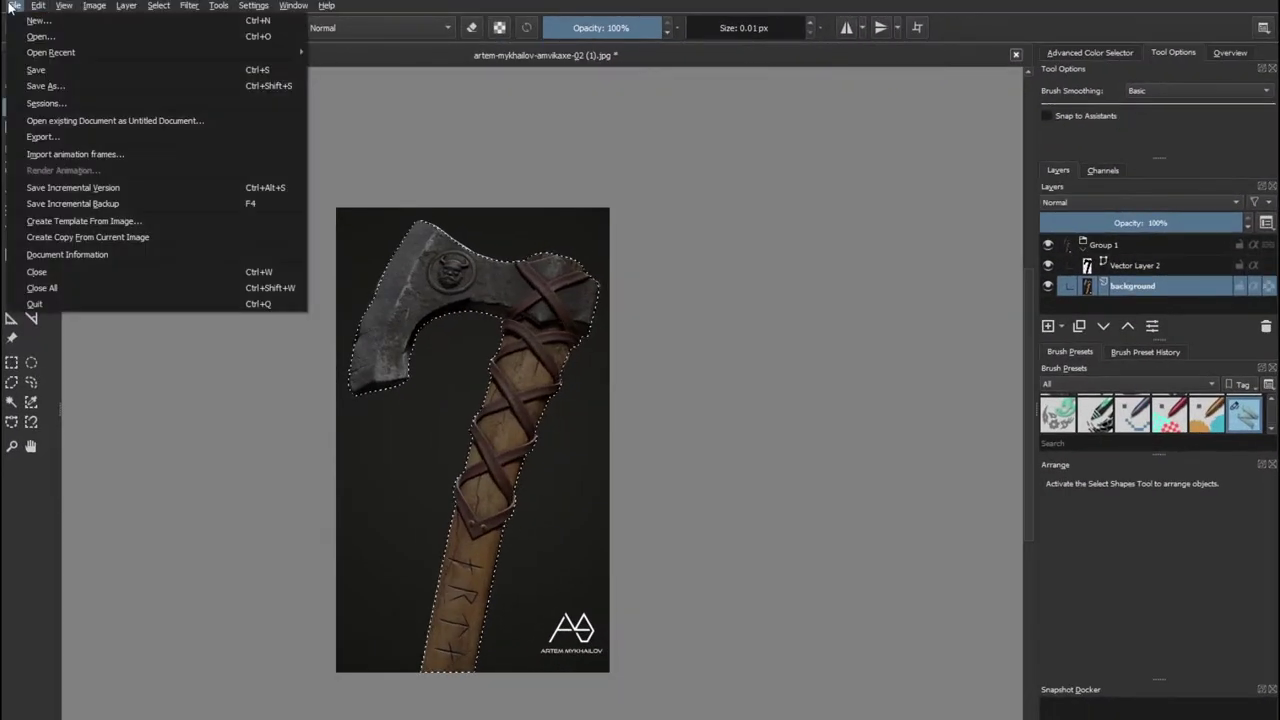
Create a new document from the clipboard containing the copied axe, then return to the original image
key(Escape)
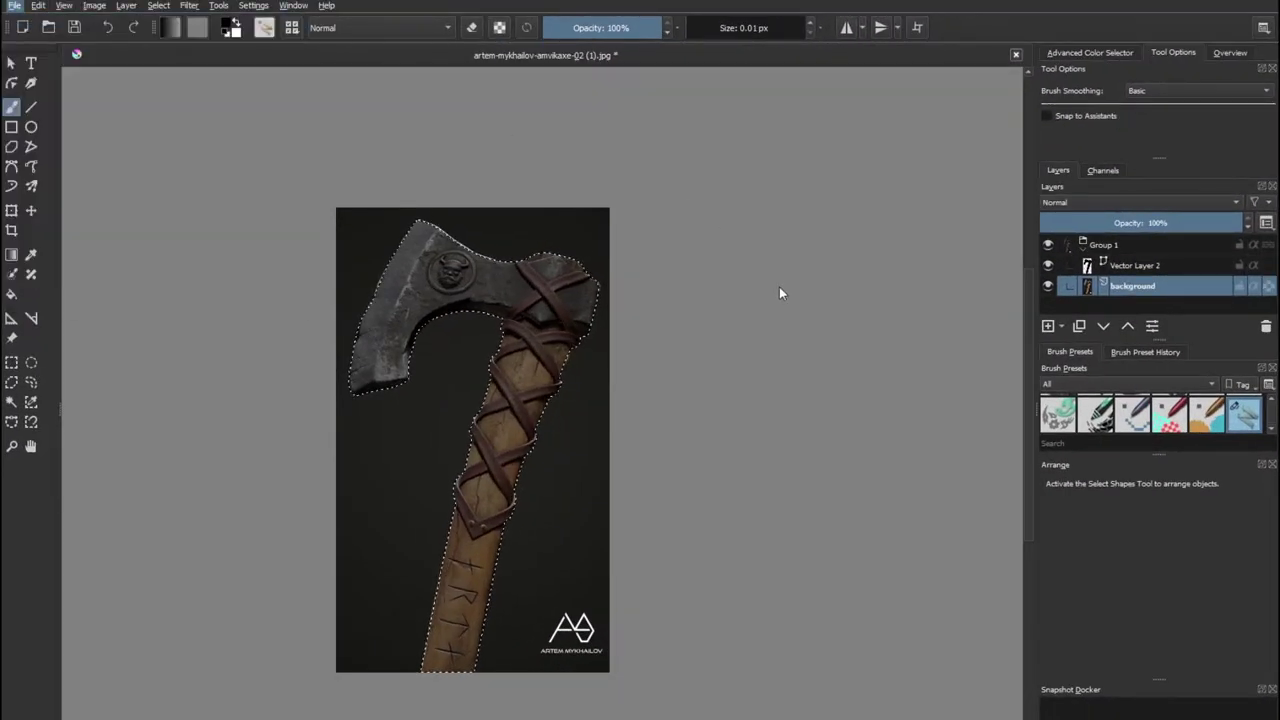
key(ctrl+n)
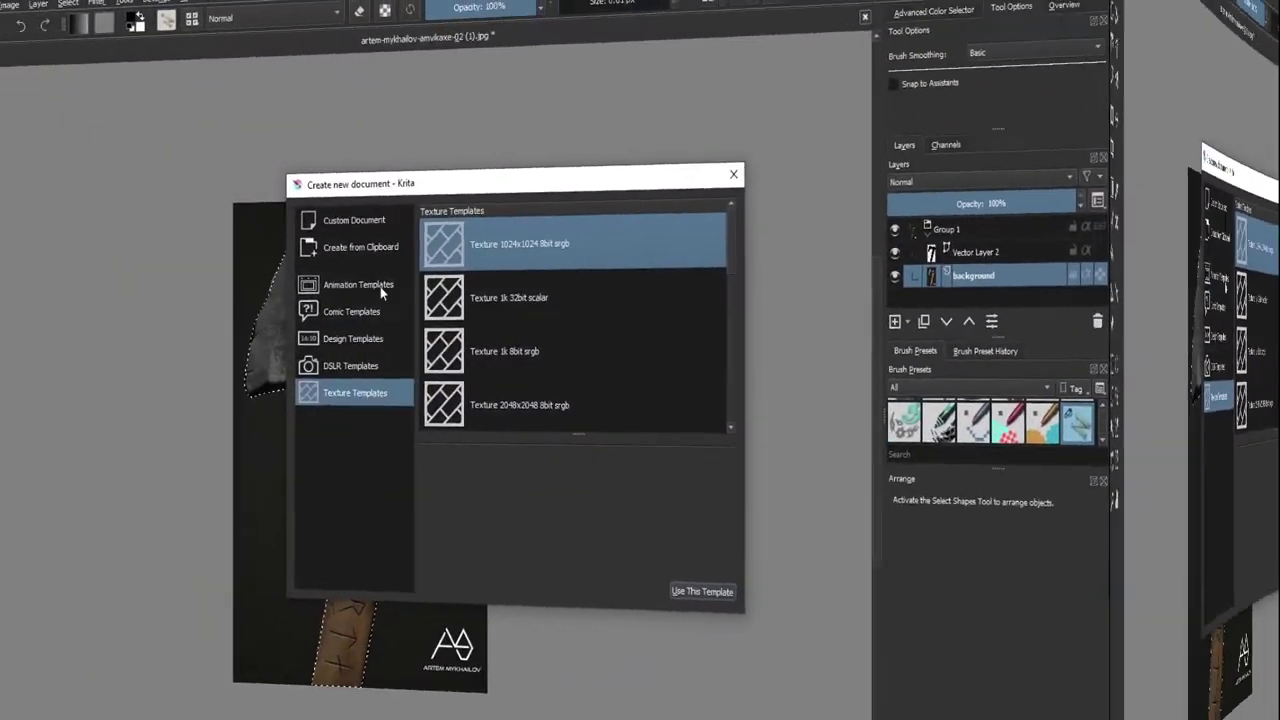
click(487, 251)
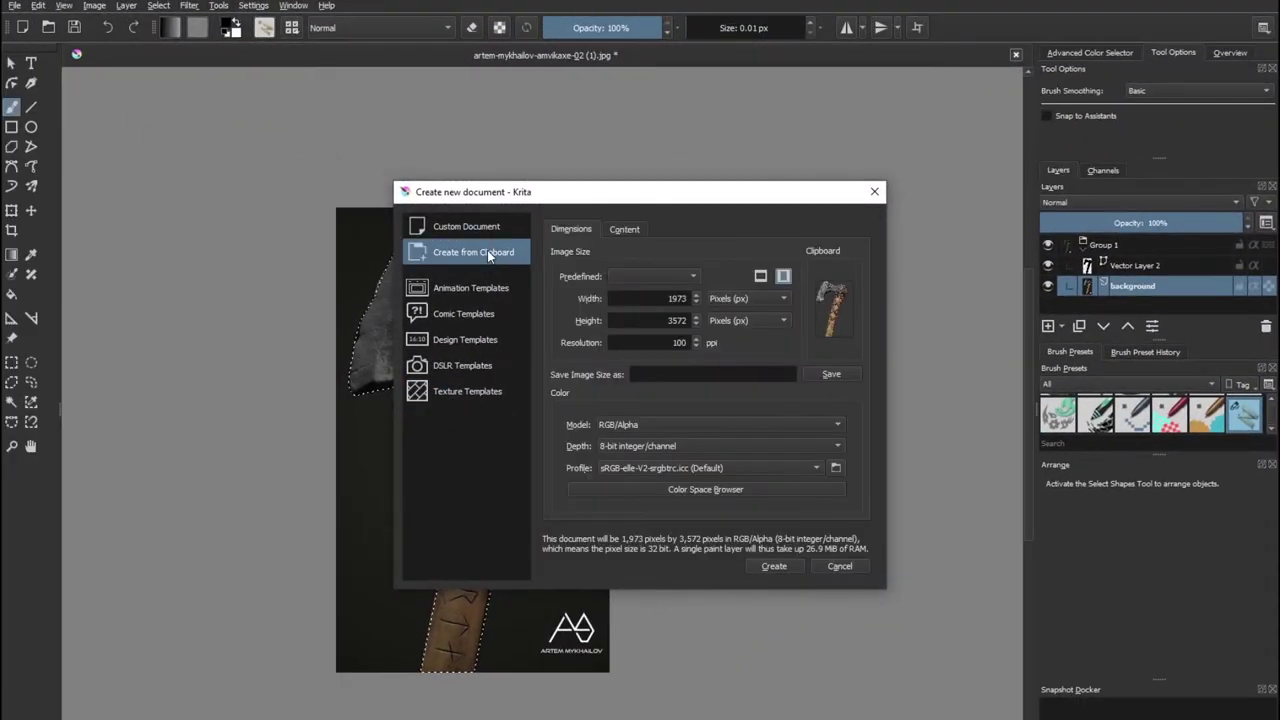
click(775, 566)
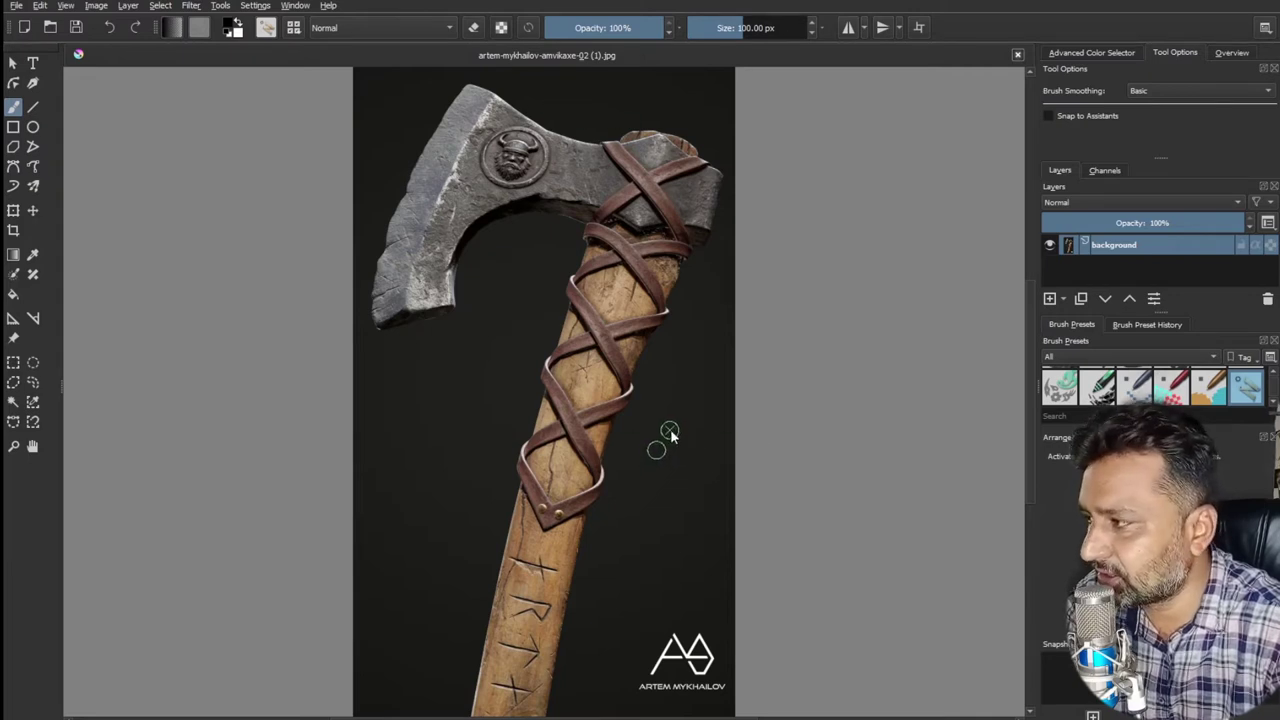
Activate the Bezier Curve tool from the toolbox
click(13, 167)
right_click(14, 170)
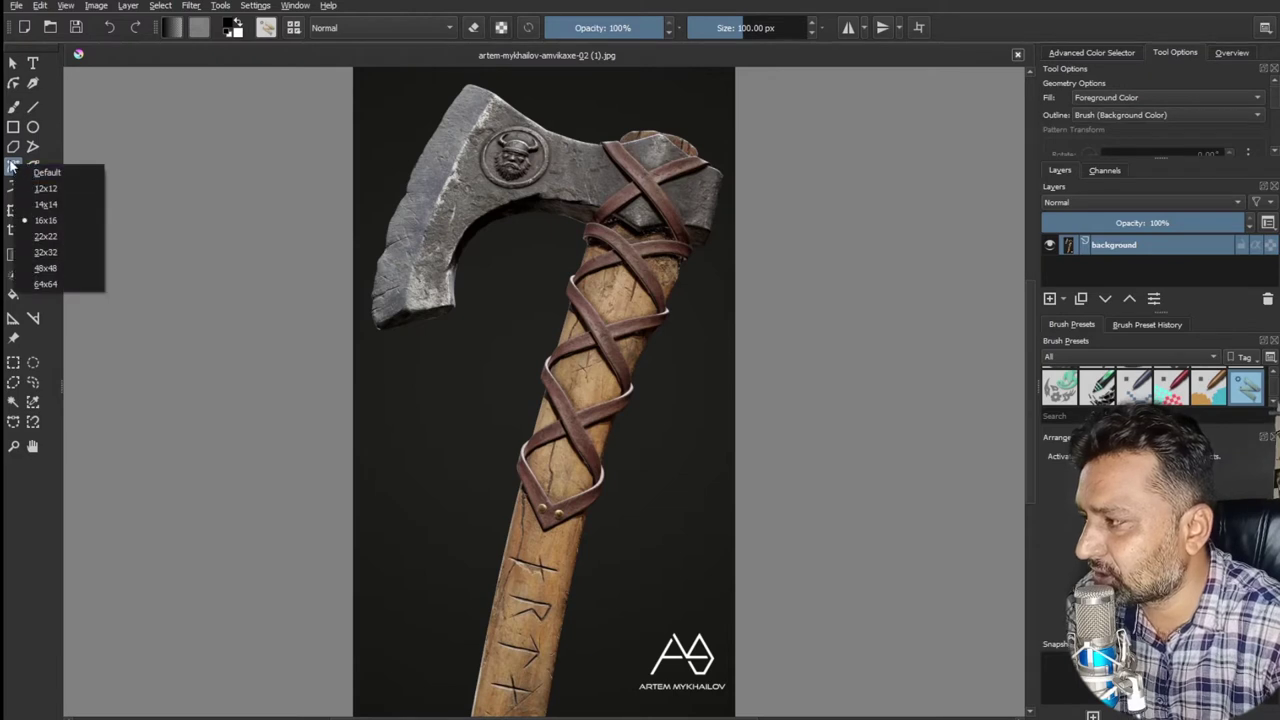
click(12, 170)
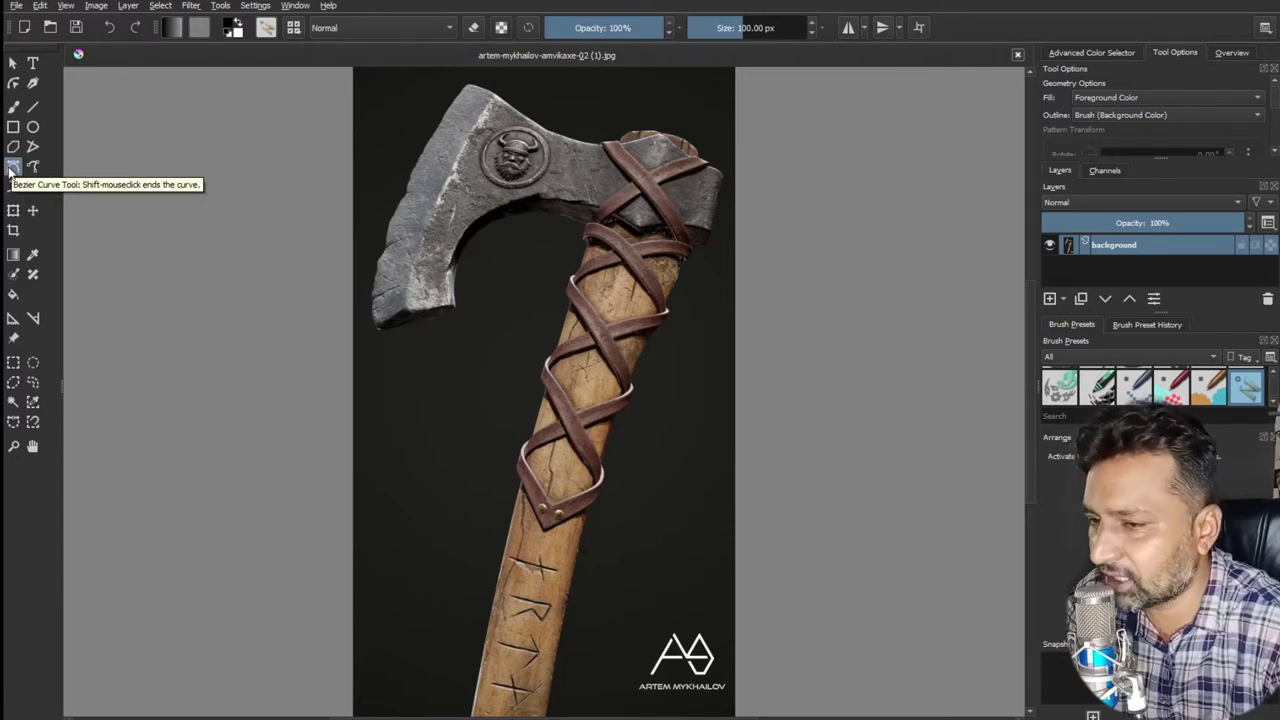
click(12, 168)
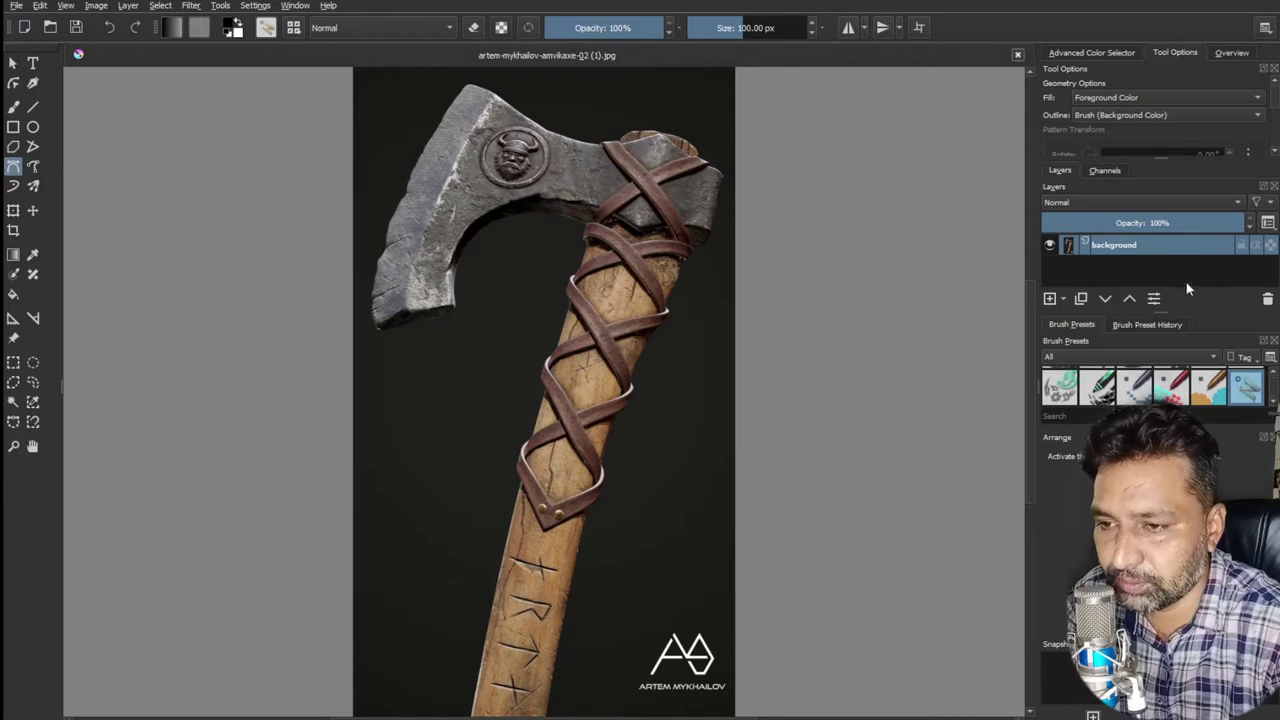
Make the Layers list taller and group the background layer into a new Group 1
drag(1166, 313, 1166, 418)
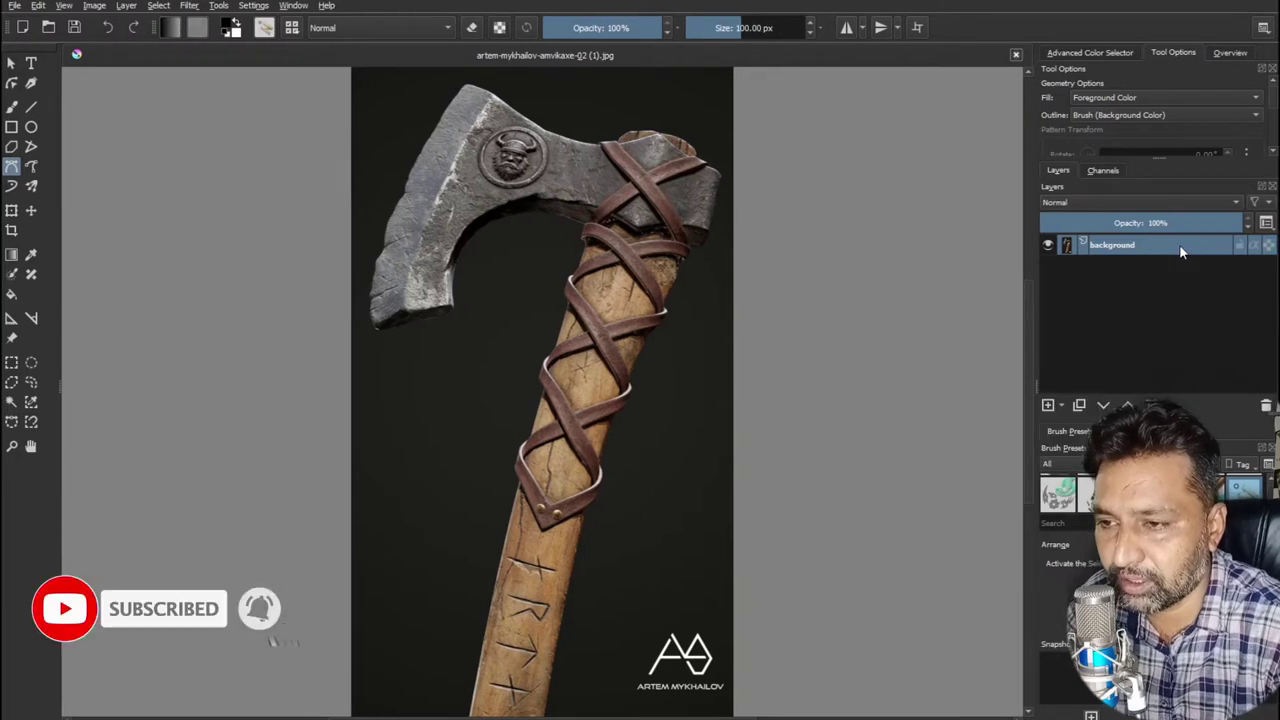
key(ctrl+g)
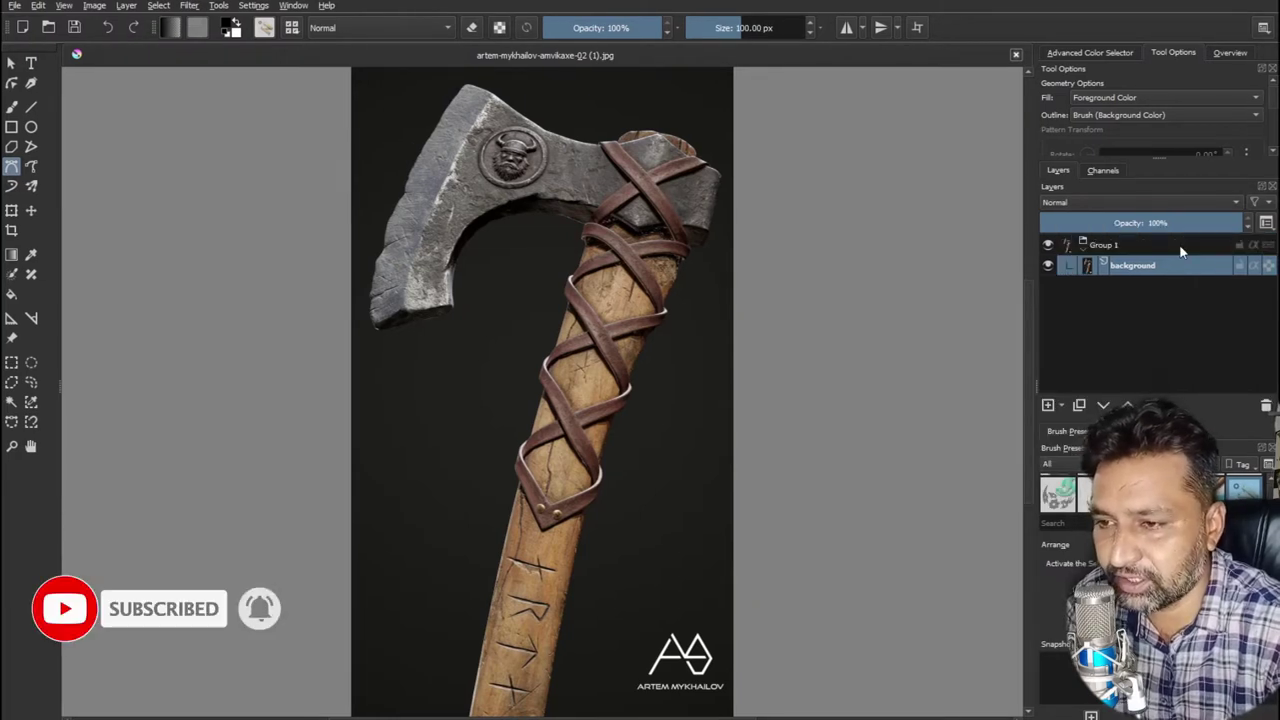
click(1125, 246)
click(1168, 266)
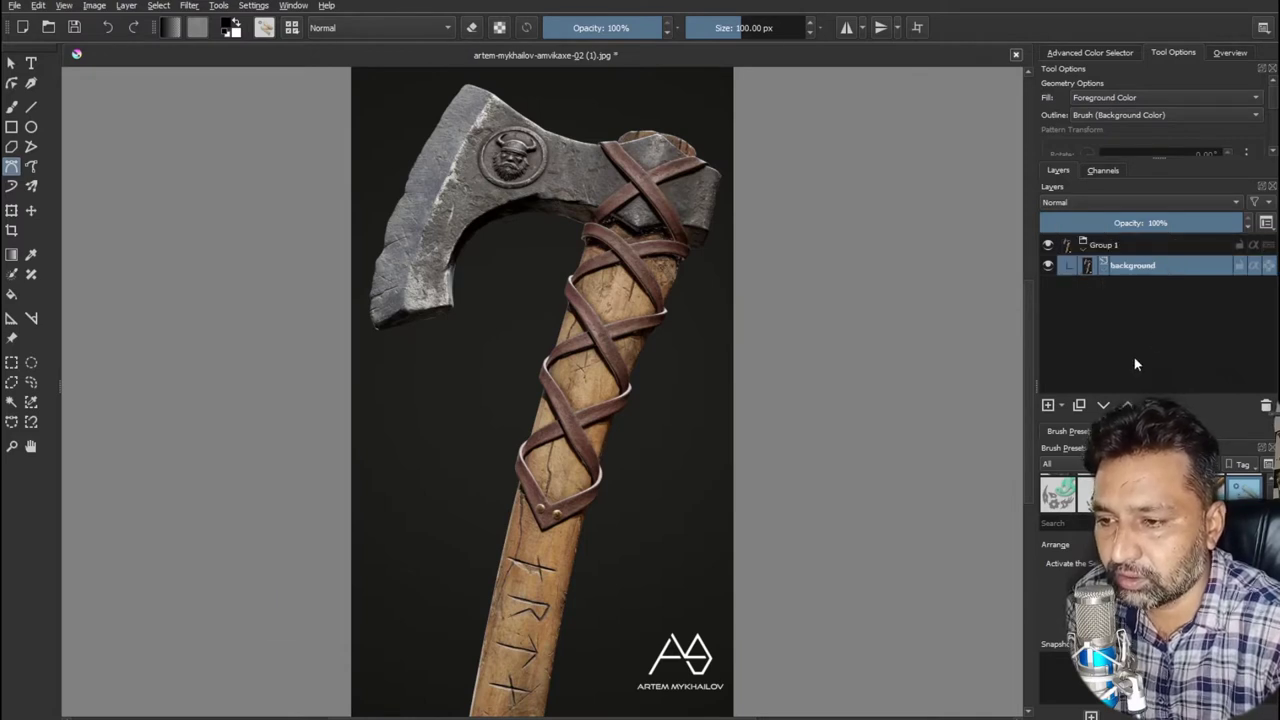
Add a Vector Layer 2 inside Group 1, above the background photo
click(1062, 405)
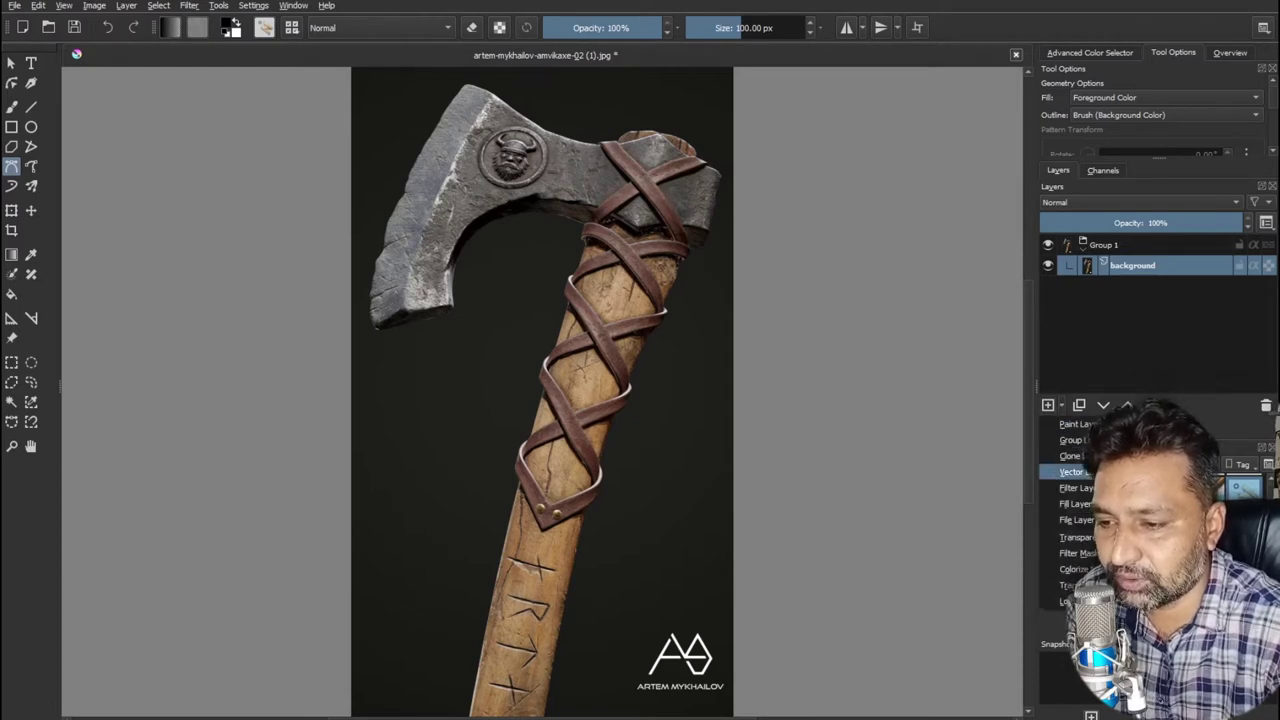
click(1075, 471)
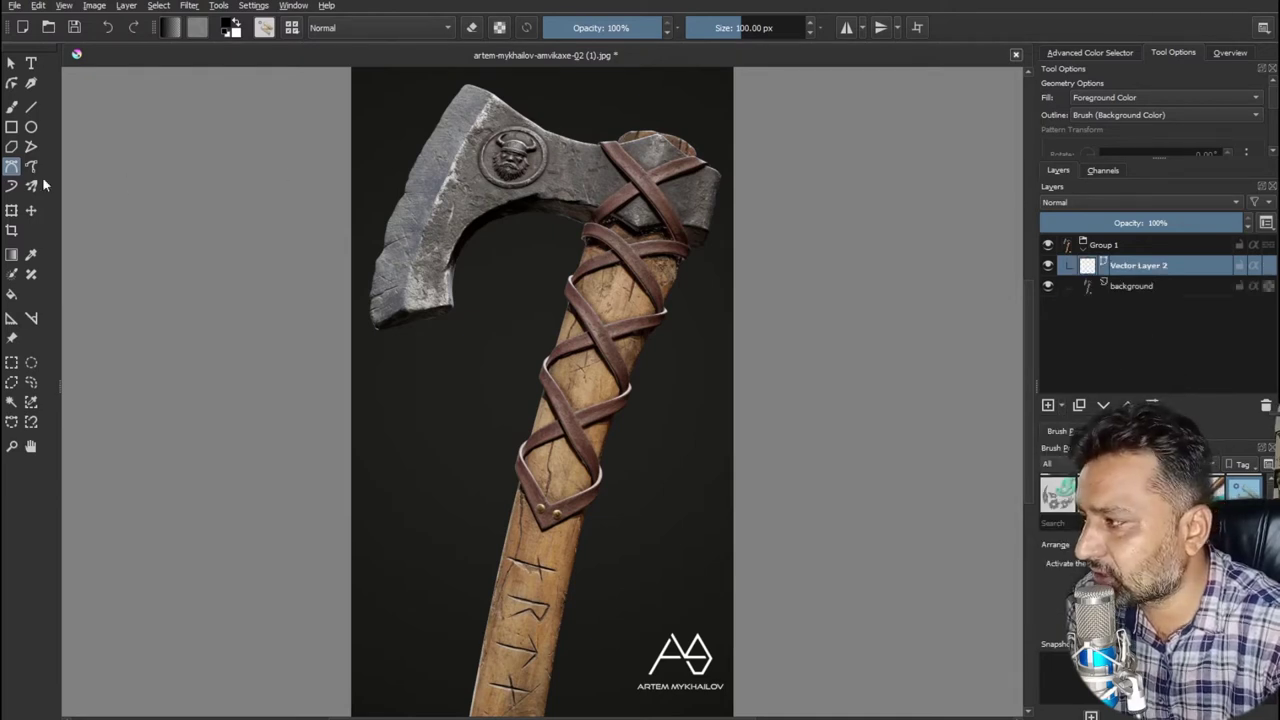
click(12, 167)
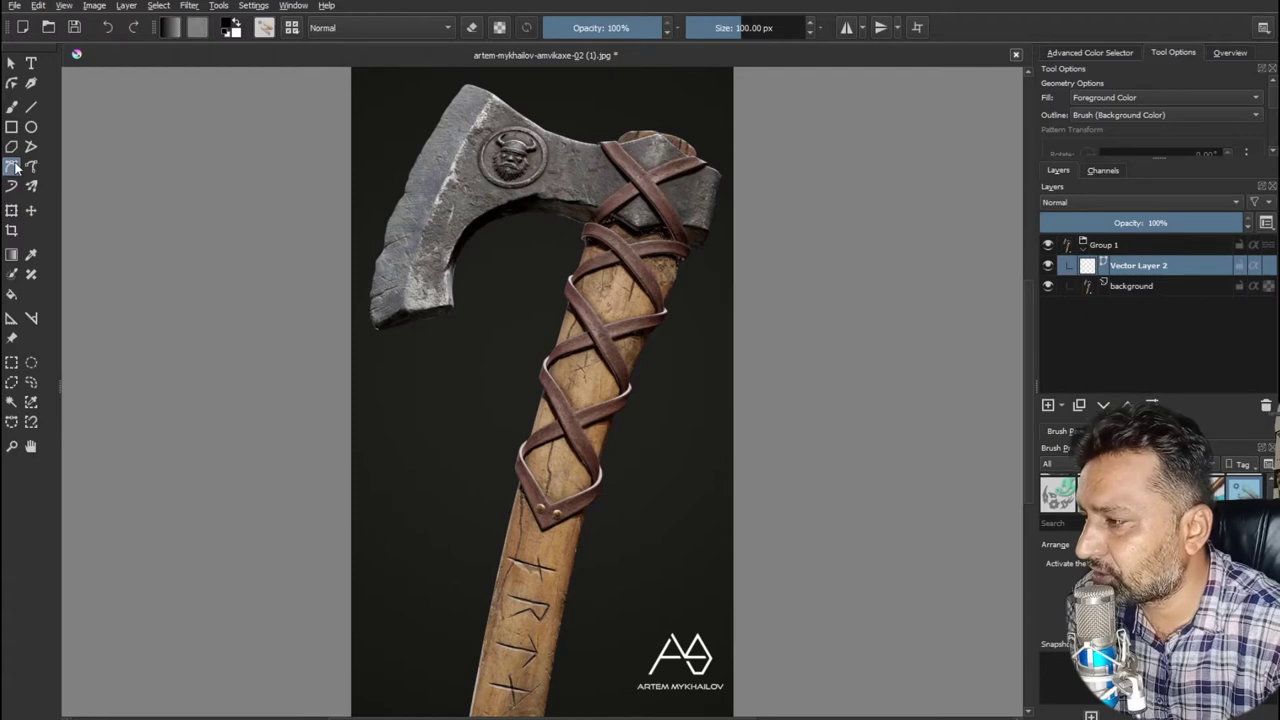
Zoom in and trace a Bezier curve up the blade's outer edge from its lower tip
scroll(357, 306, up, 4)
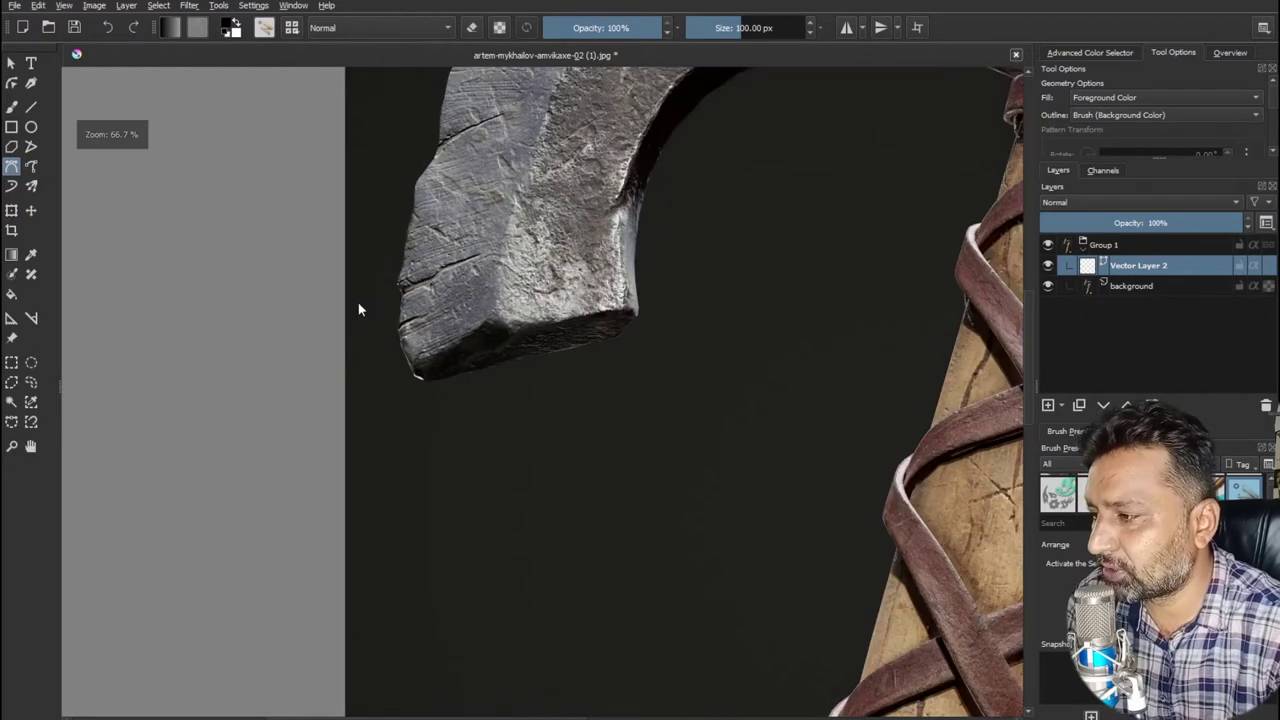
drag(531, 263, 466, 477)
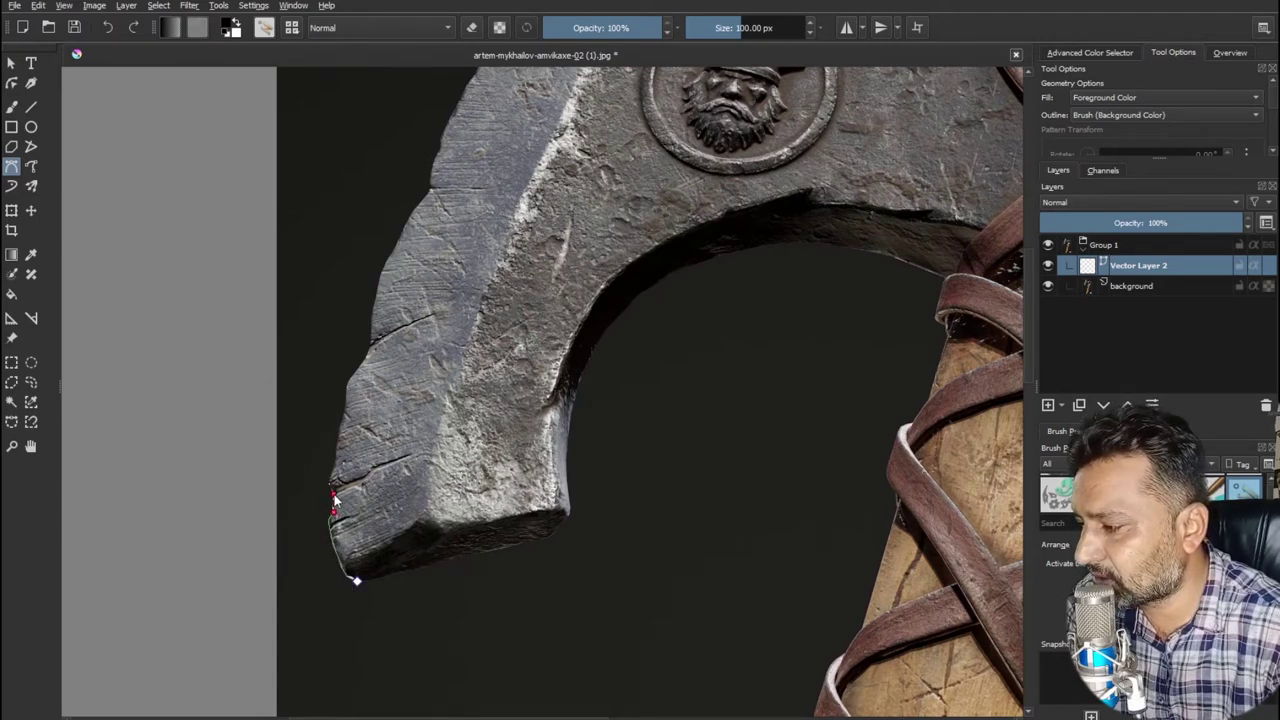
drag(334, 492, 347, 421)
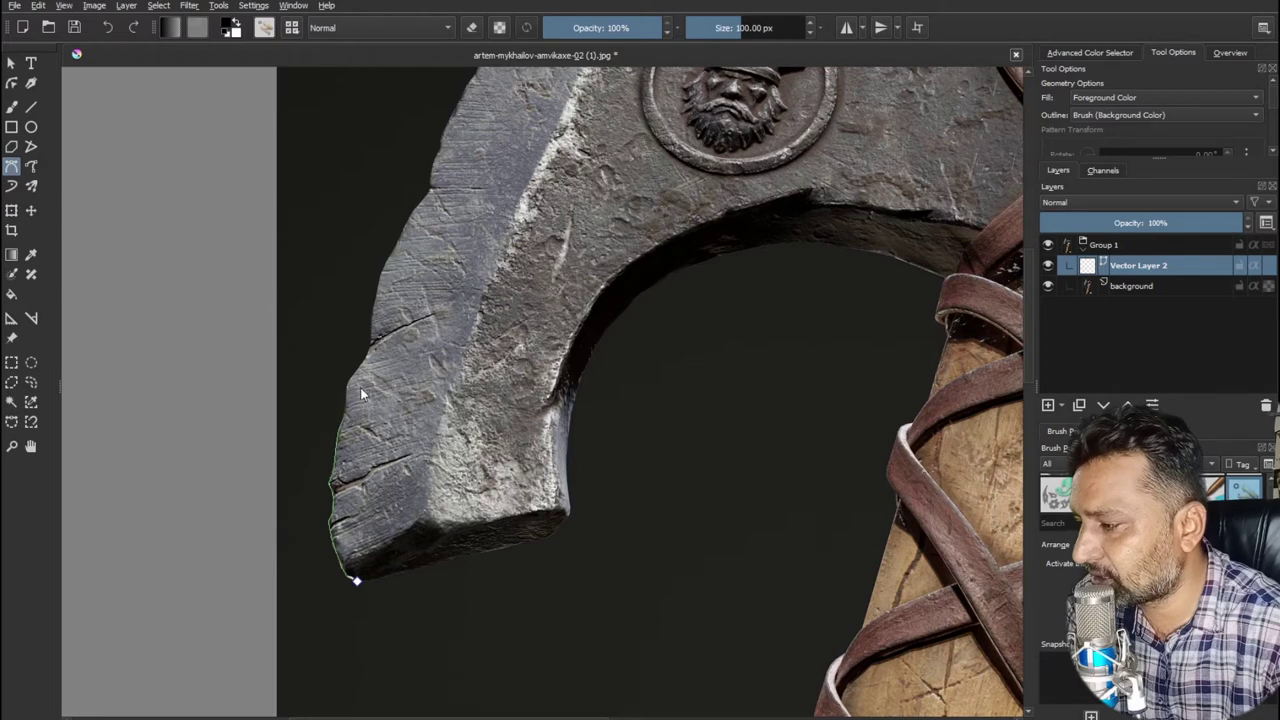
drag(349, 380, 372, 343)
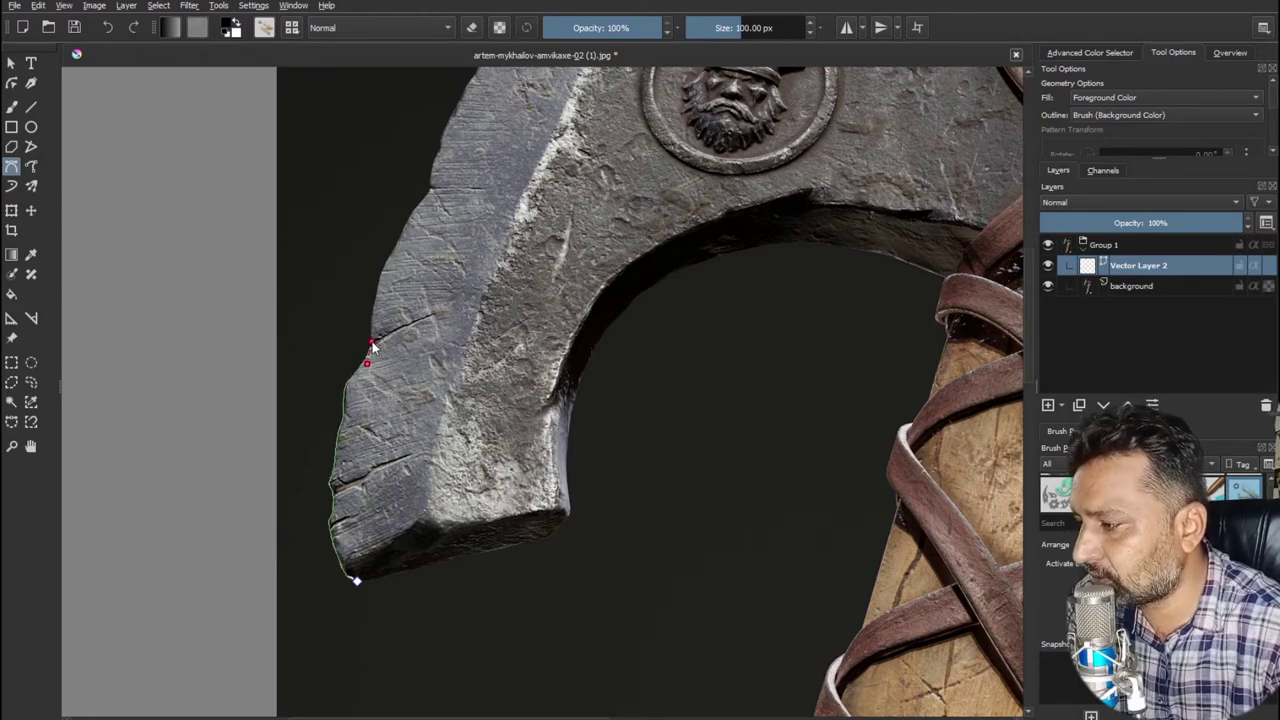
drag(383, 269, 389, 260)
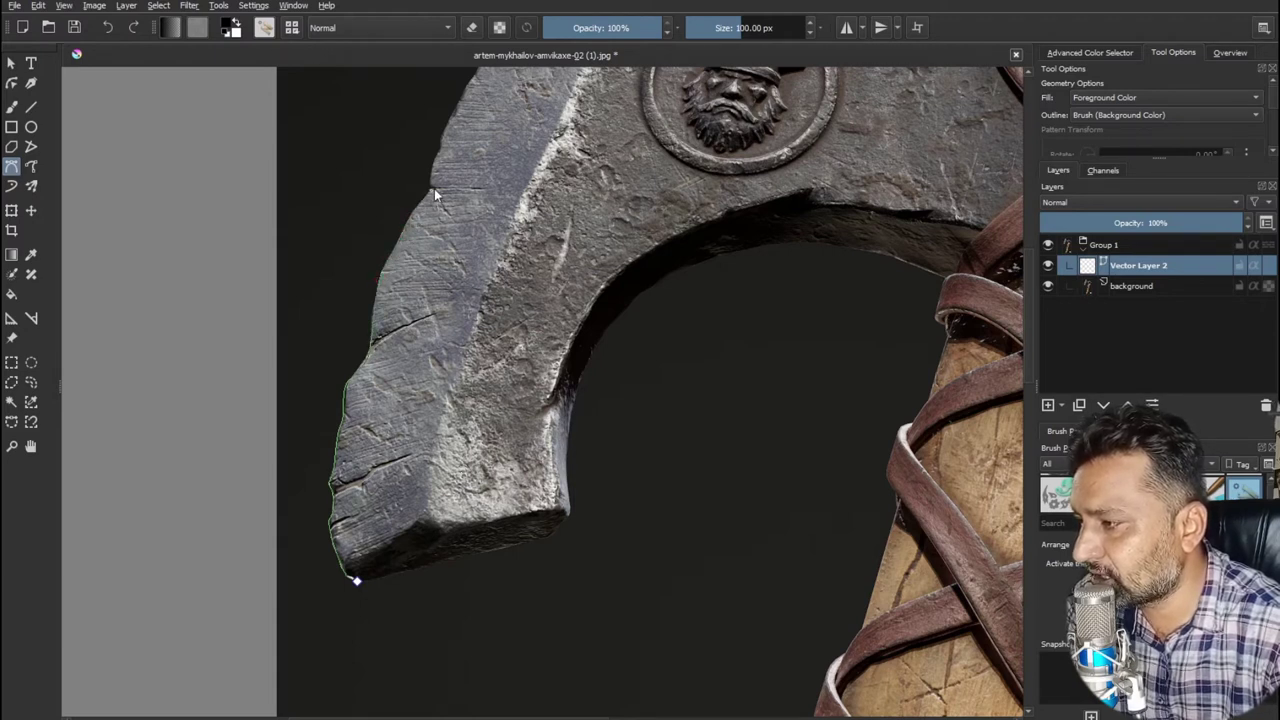
drag(457, 163, 414, 371)
click(410, 325)
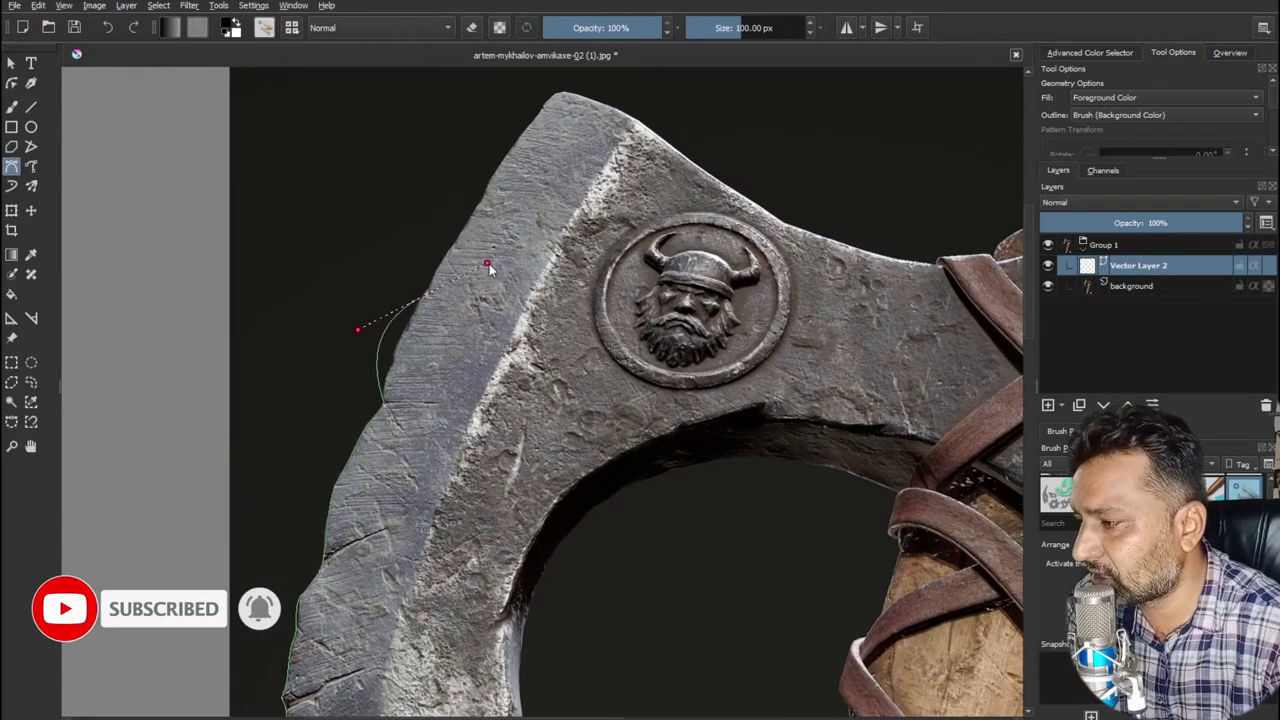
click(433, 268)
mouse_move(435, 272)
mouse_down()
mouse_move(458, 248)
mouse_move(487, 275)
mouse_move(485, 250)
mouse_move(449, 267)
mouse_up()
double_click(449, 267)
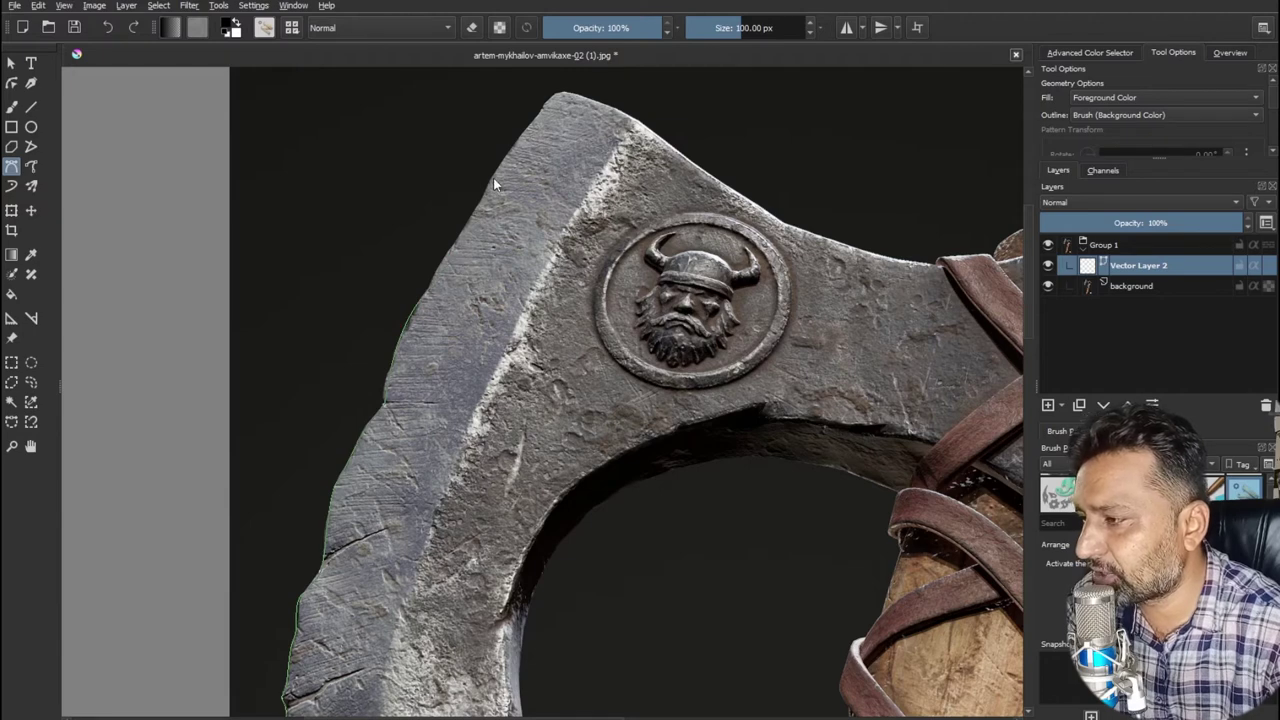
Start a second curve along the axe head's top edge toward the leather straps
drag(471, 209, 515, 145)
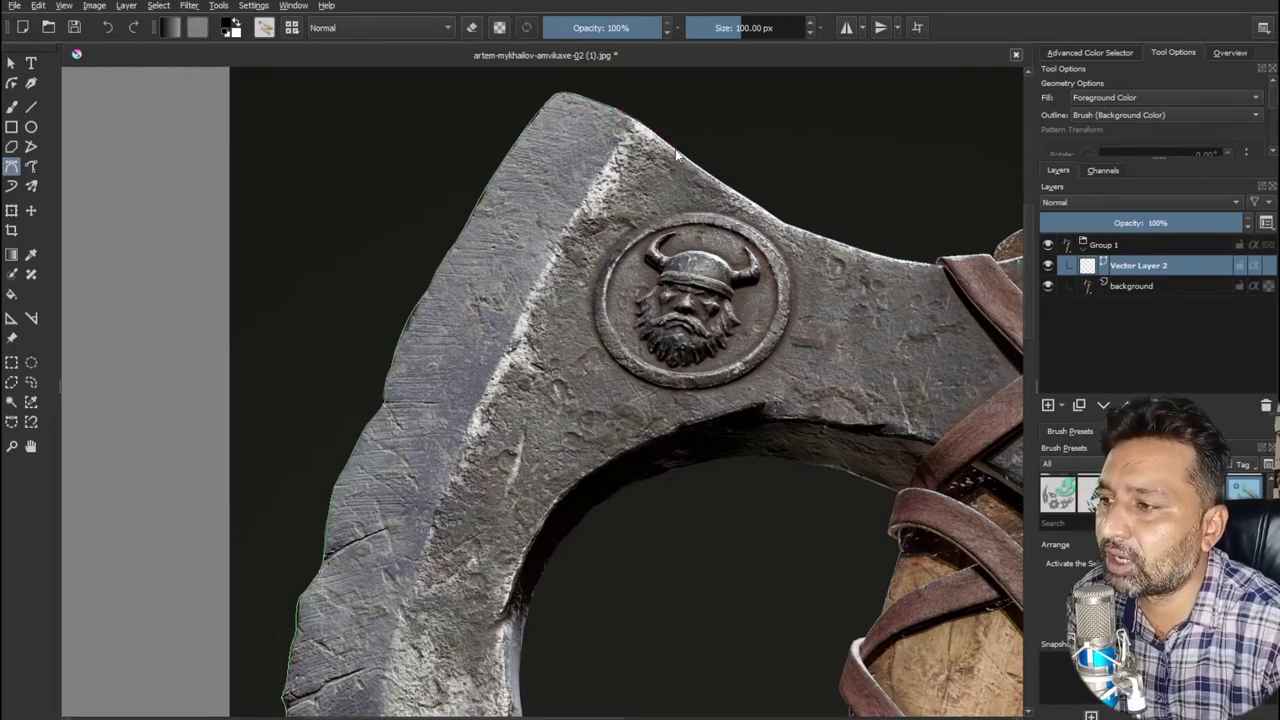
click(745, 200)
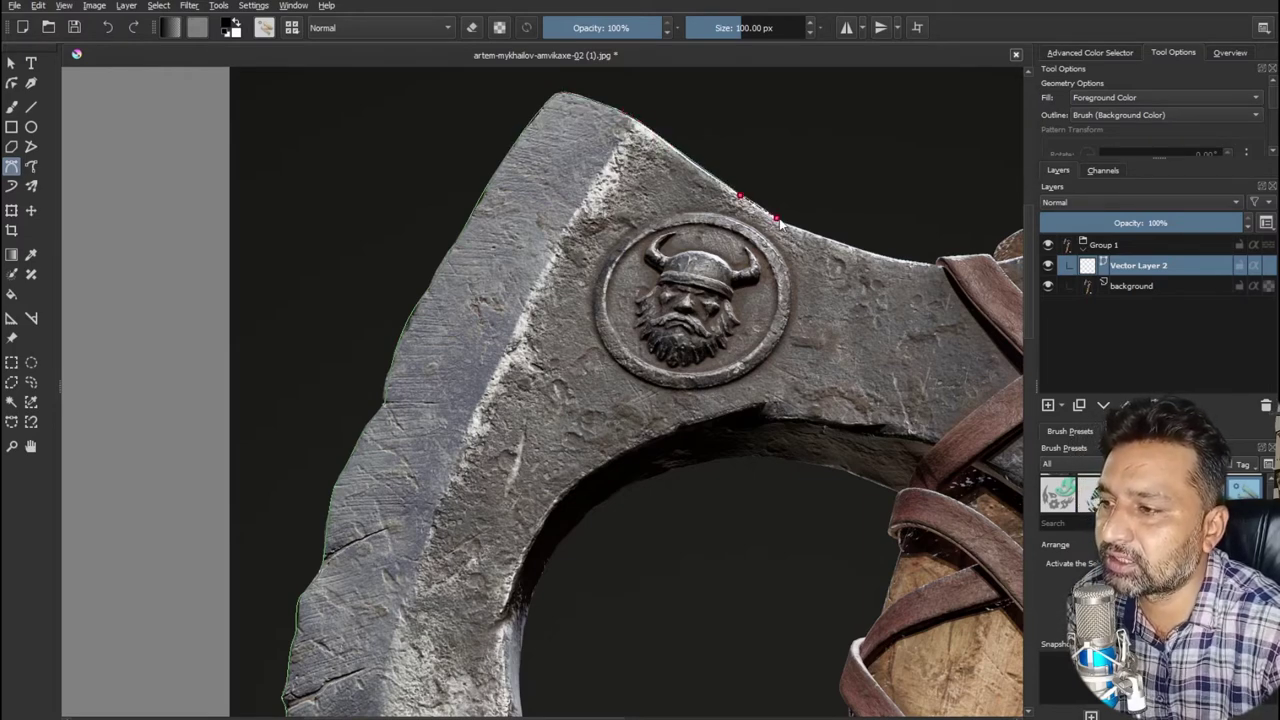
click(866, 253)
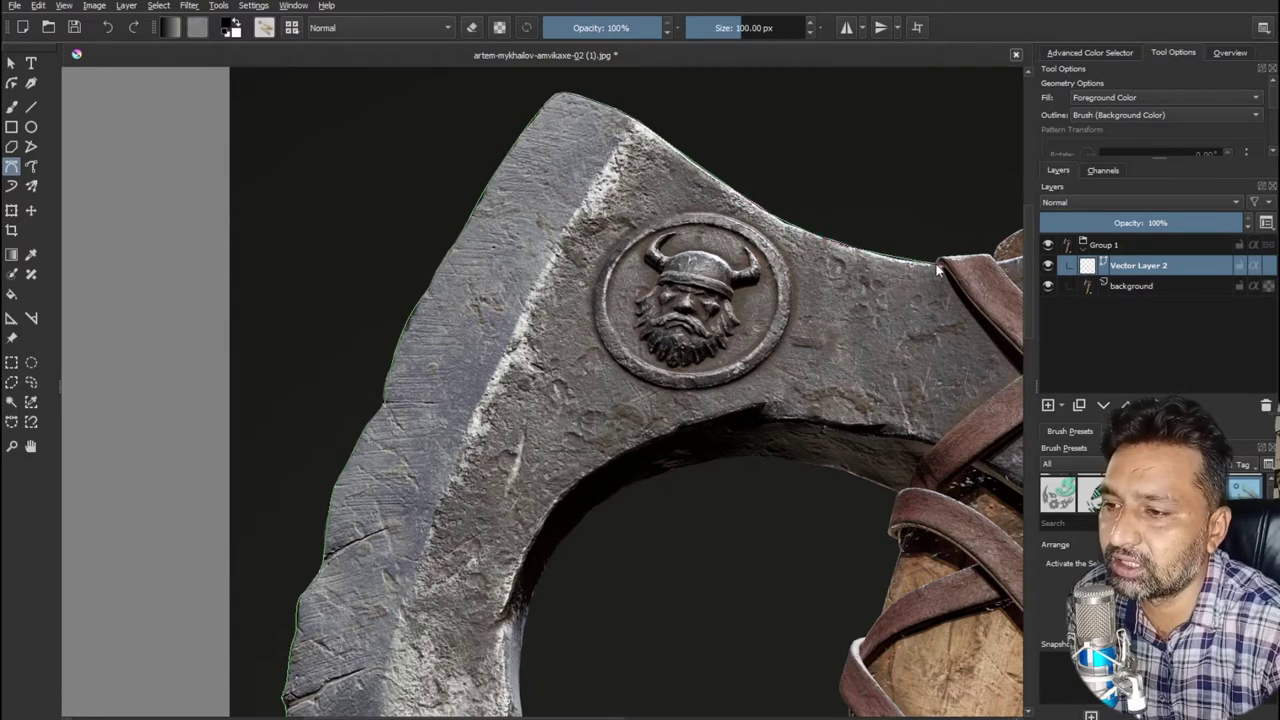
drag(951, 248, 723, 214)
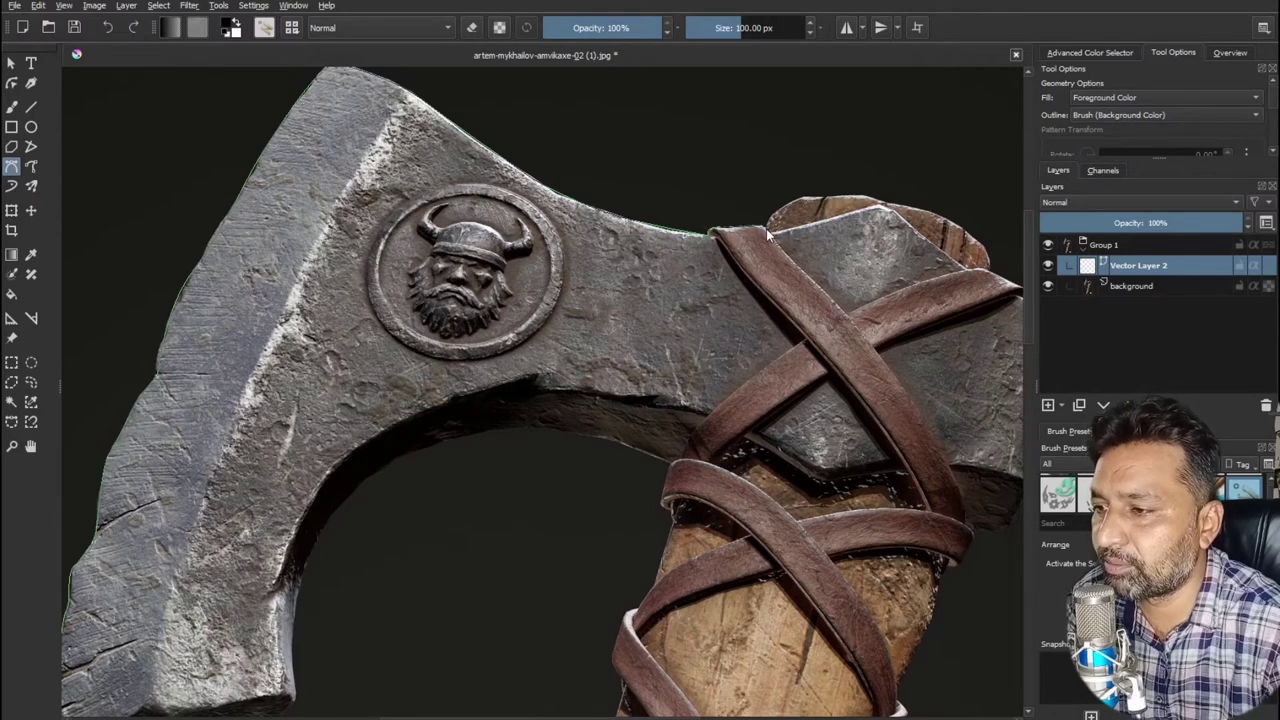
Continue the path along the head's top-right edge and around its lower right corner
drag(785, 213, 791, 208)
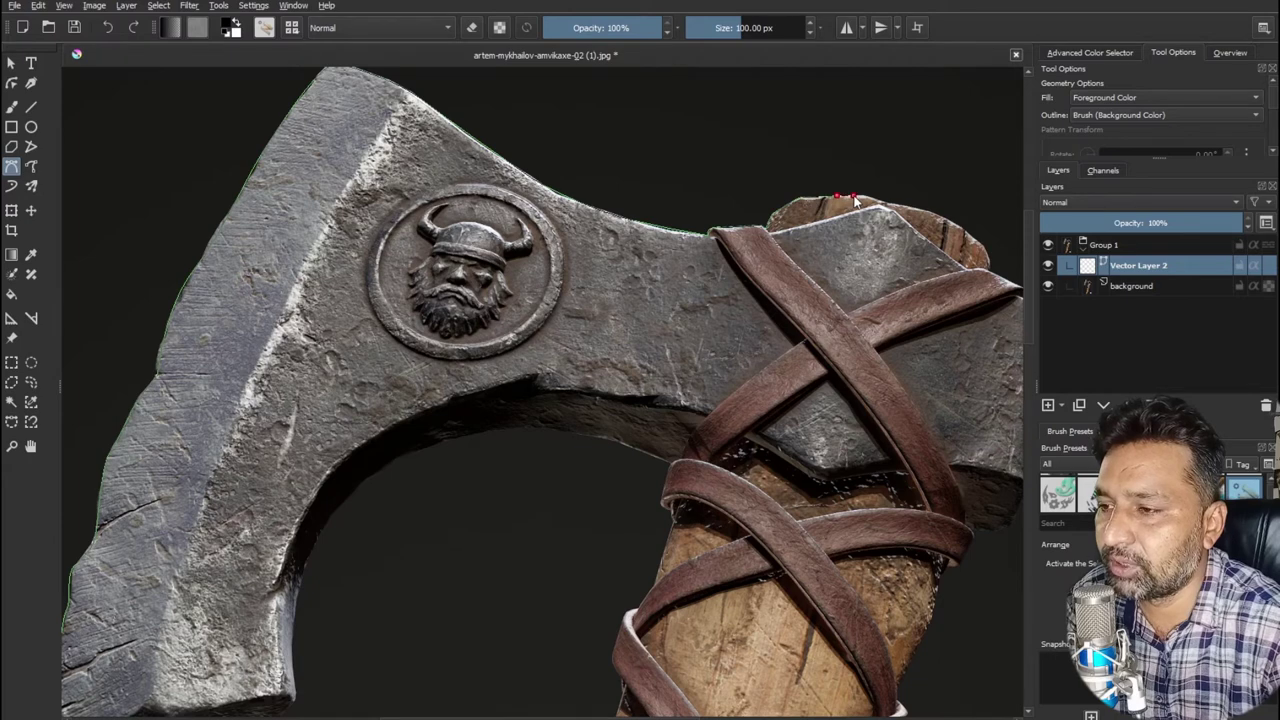
click(943, 213)
click(976, 240)
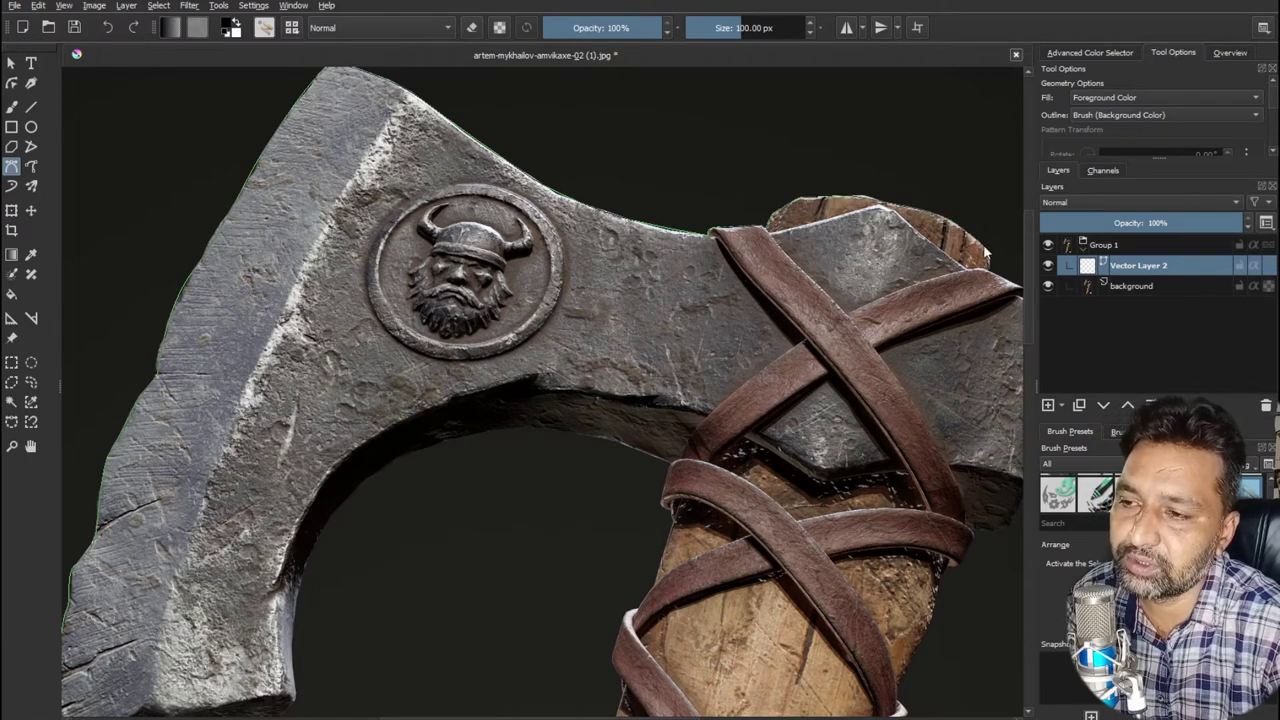
click(990, 266)
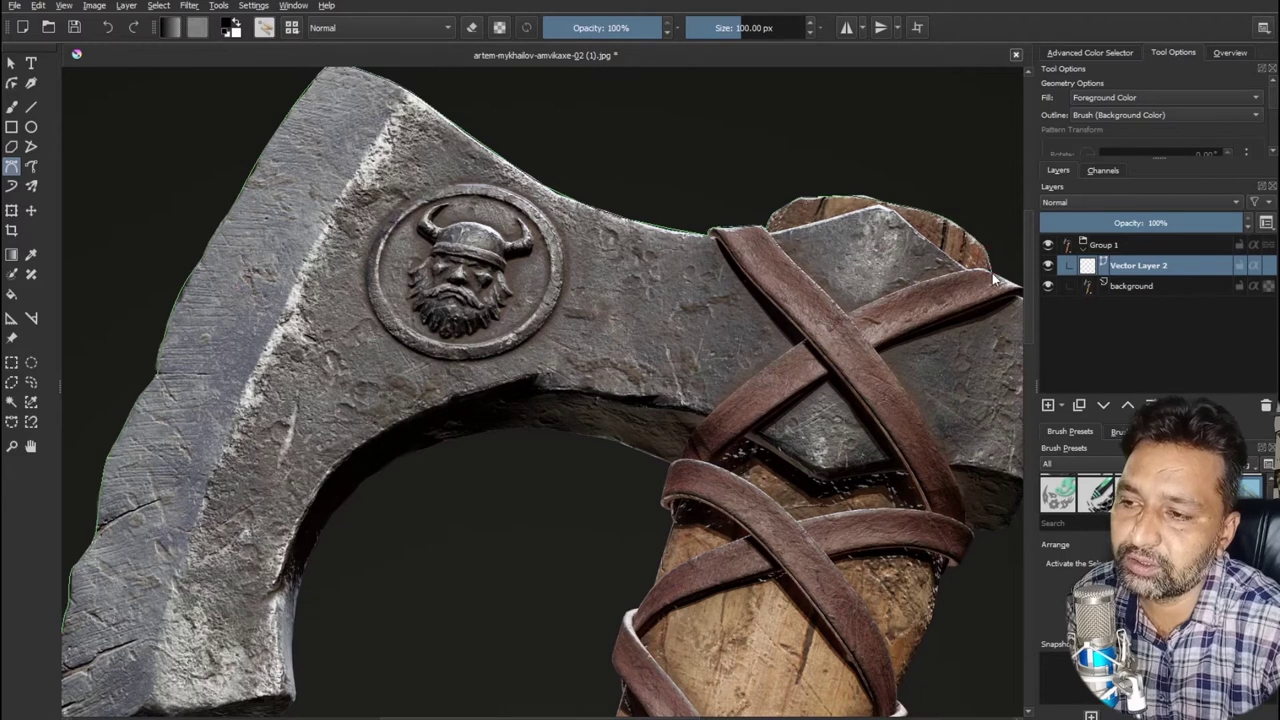
drag(992, 273, 815, 210)
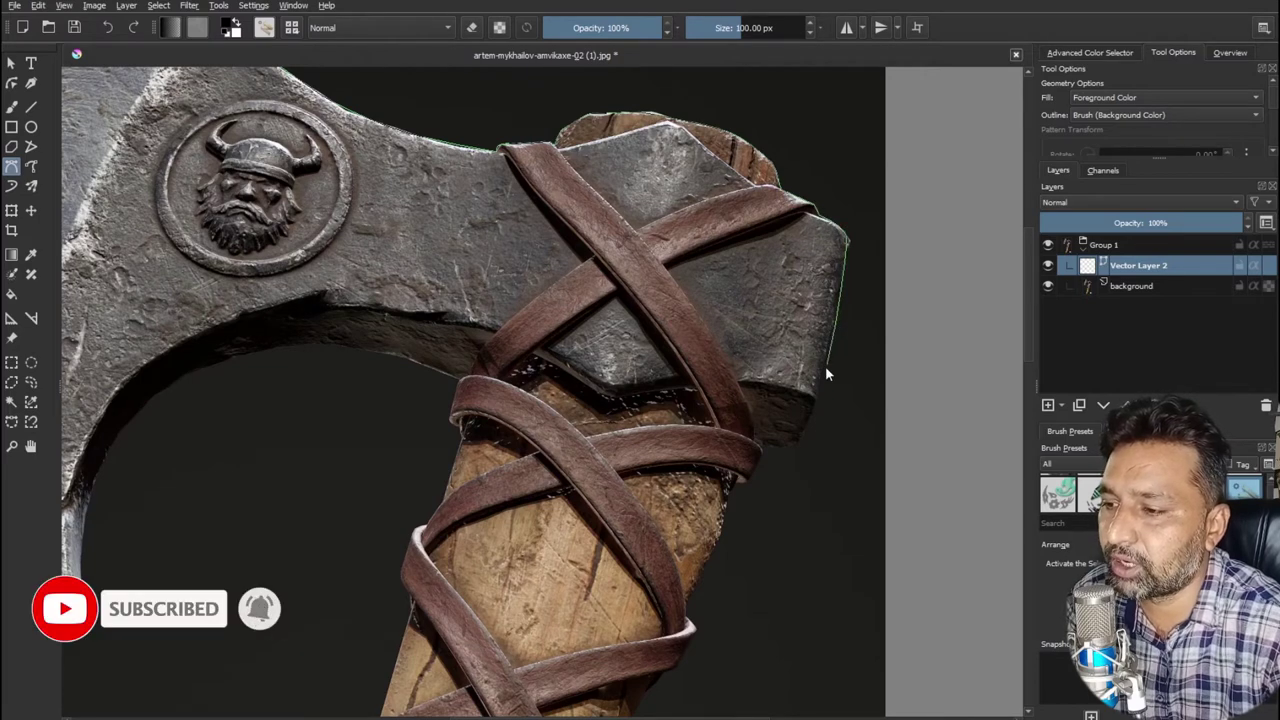
click(798, 446)
click(763, 447)
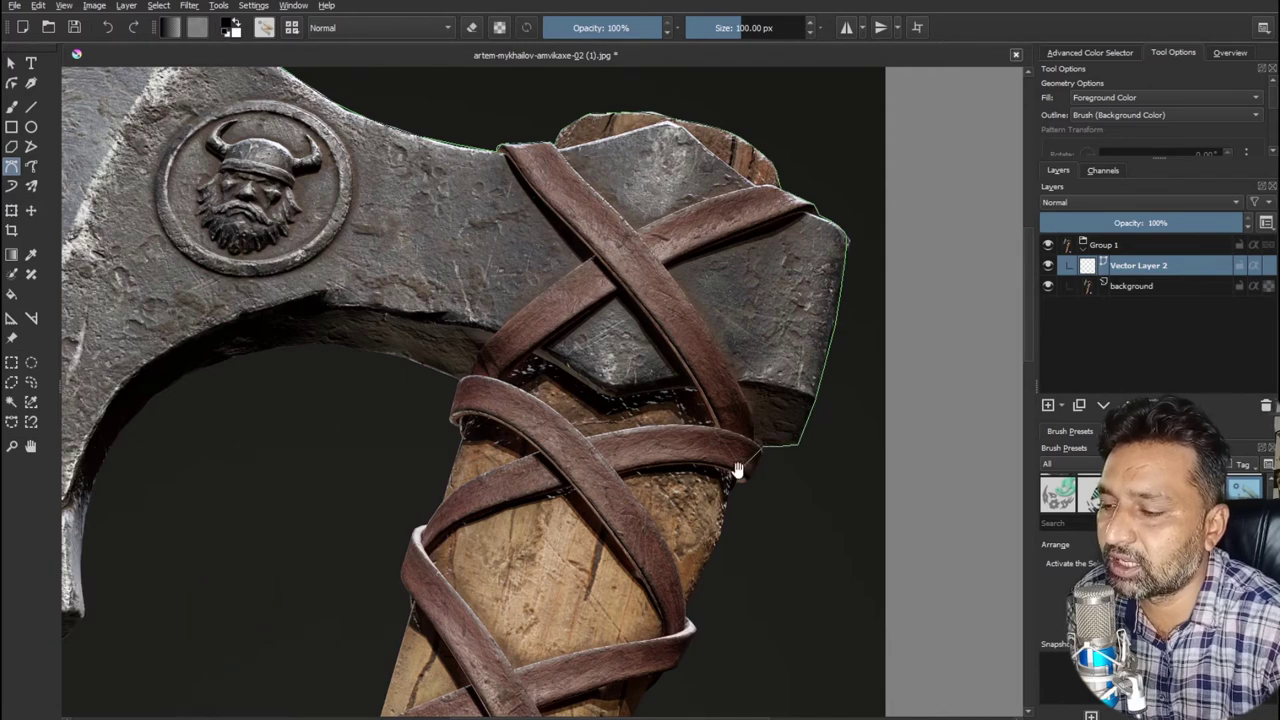
Place path nodes down the handle along the leather strap edge
drag(737, 470, 839, 373)
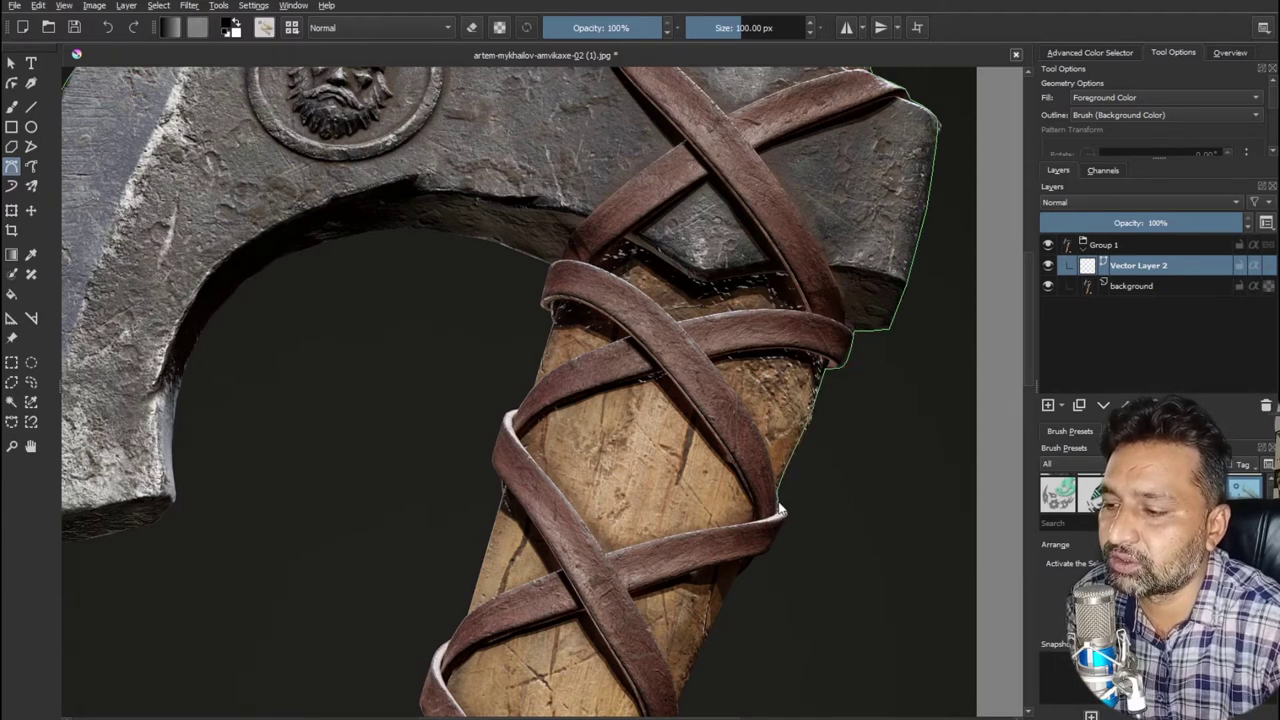
drag(781, 508, 808, 318)
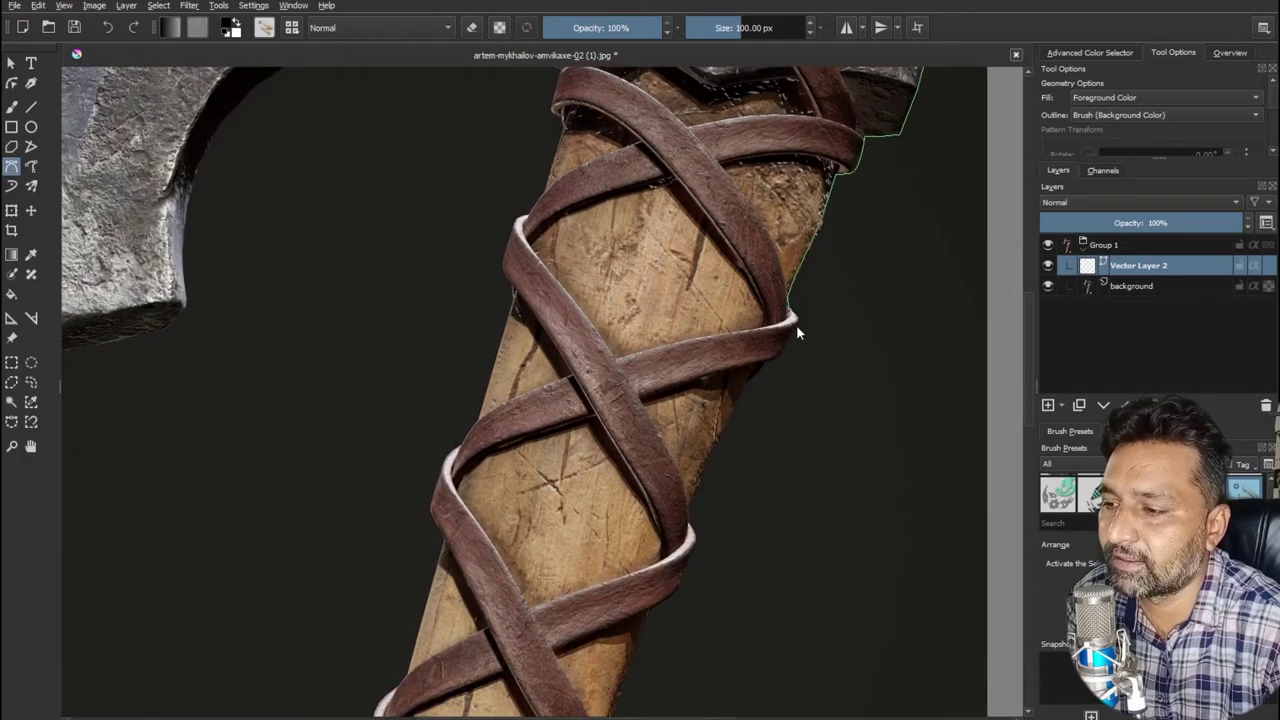
drag(795, 326, 799, 325)
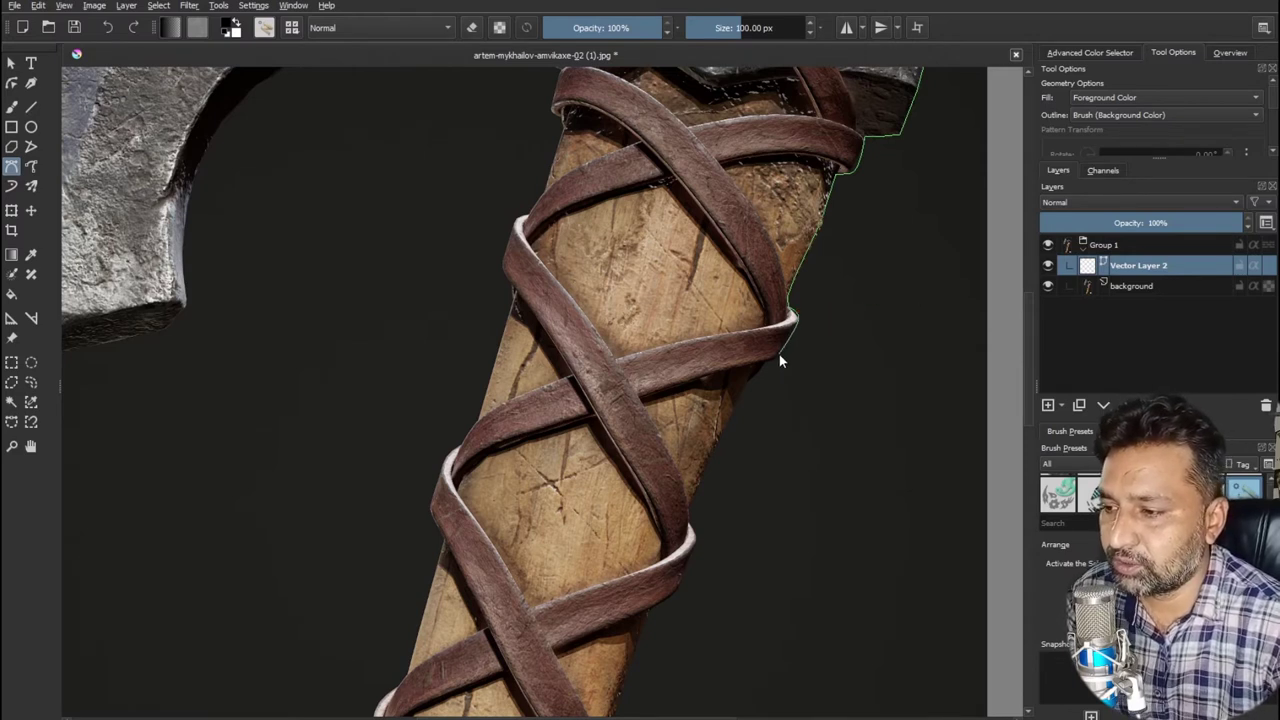
click(779, 354)
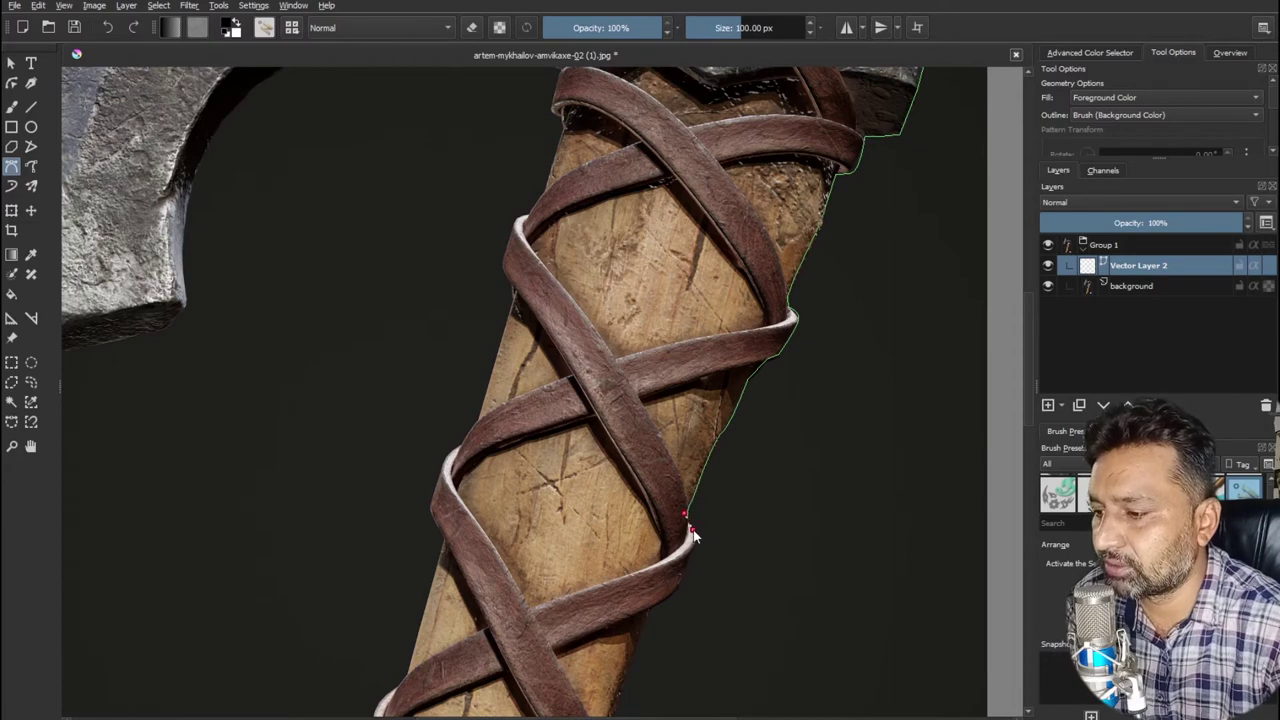
Extend the path past the riveted strap and carved runes to the handle's bottom end
drag(667, 593, 779, 350)
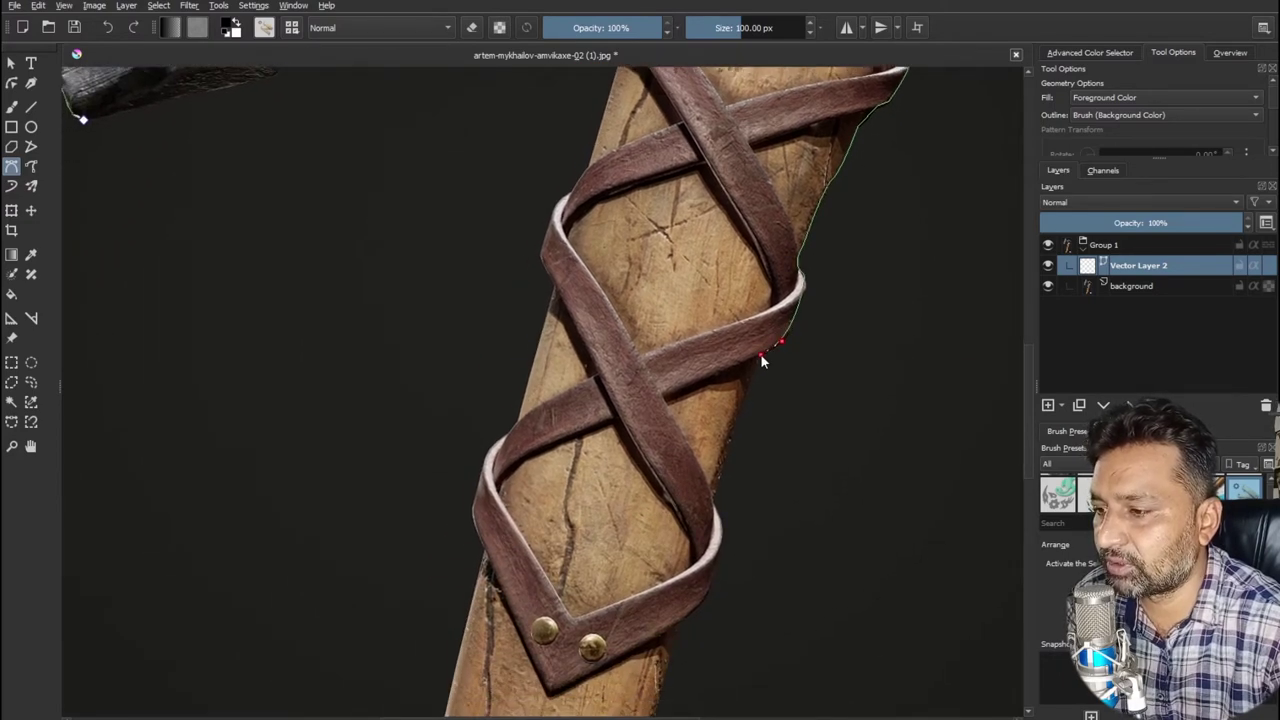
mouse_move(751, 384)
mouse_down()
mouse_move(717, 540)
mouse_move(737, 349)
mouse_up()
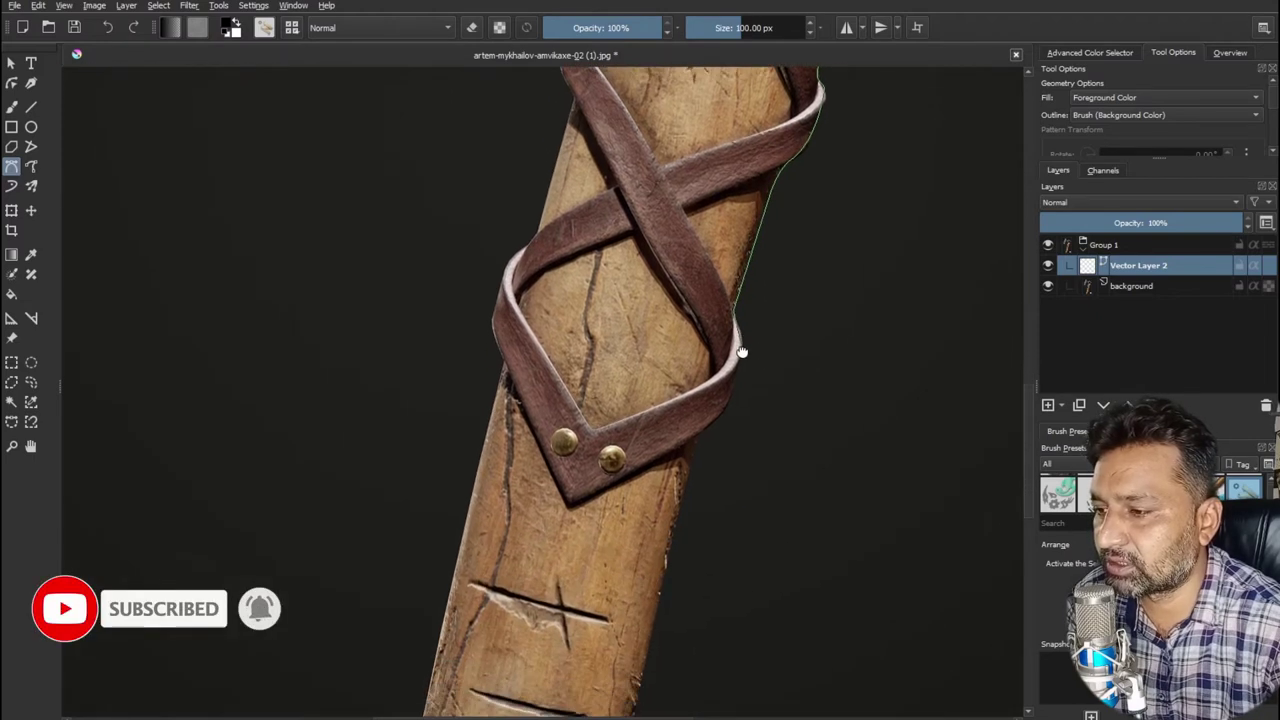
click(741, 366)
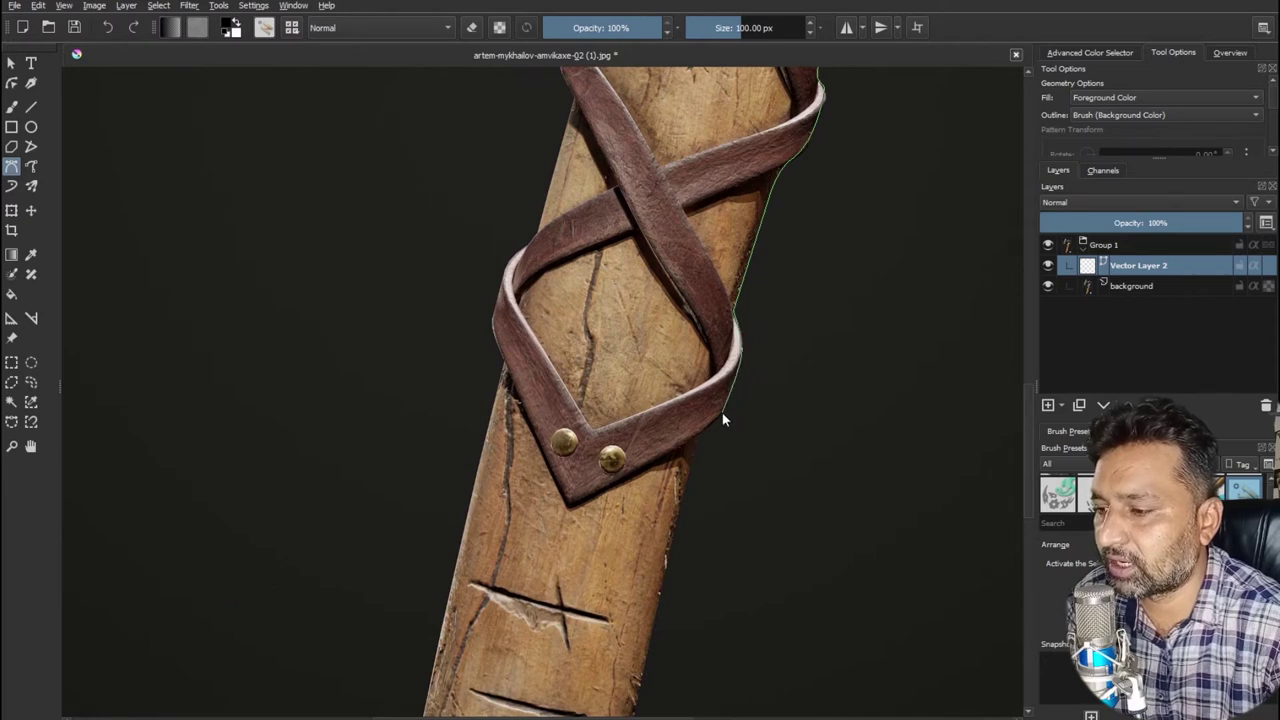
drag(699, 434, 767, 313)
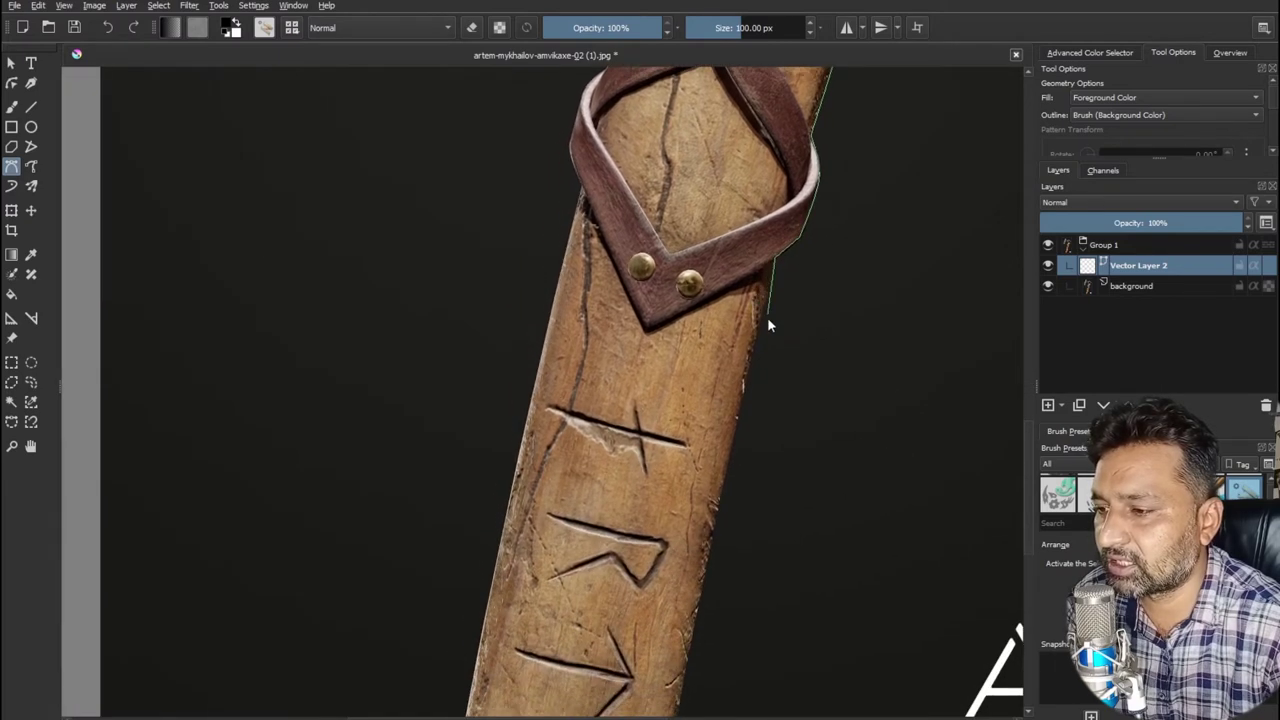
mouse_move(723, 446)
mouse_down()
mouse_move(776, 333)
mouse_move(729, 550)
mouse_up()
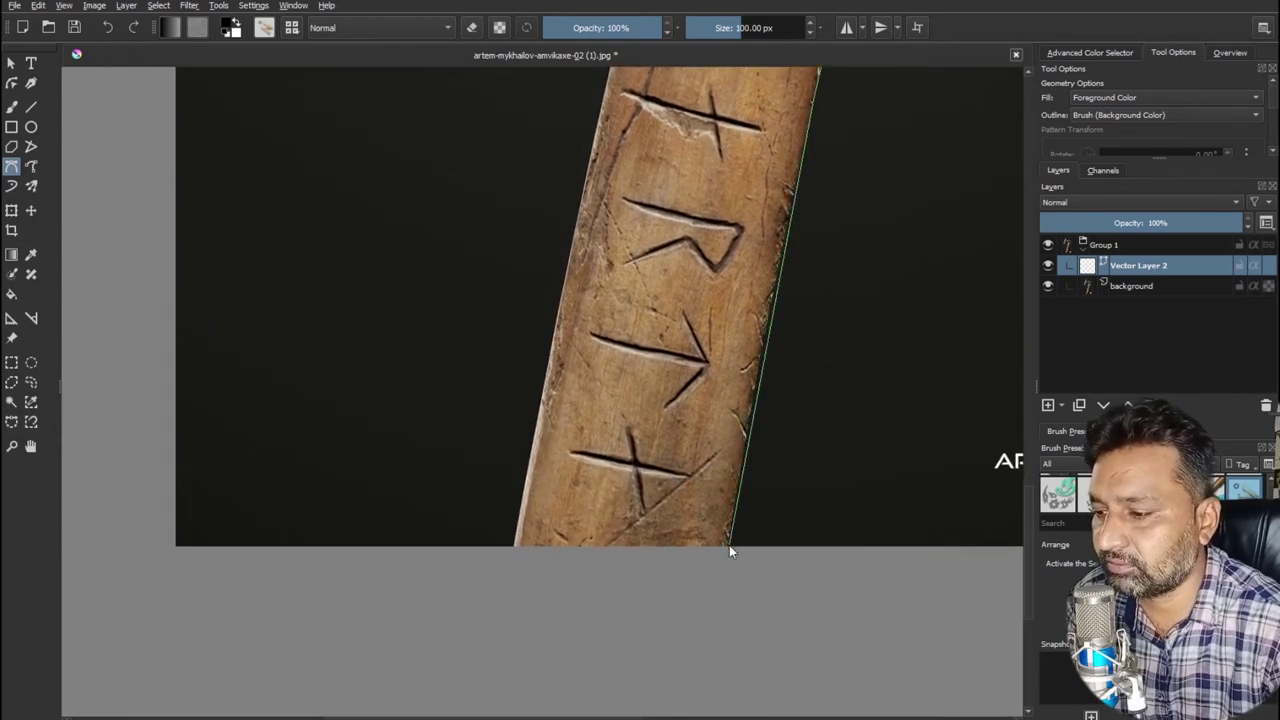
drag(513, 544, 590, 157)
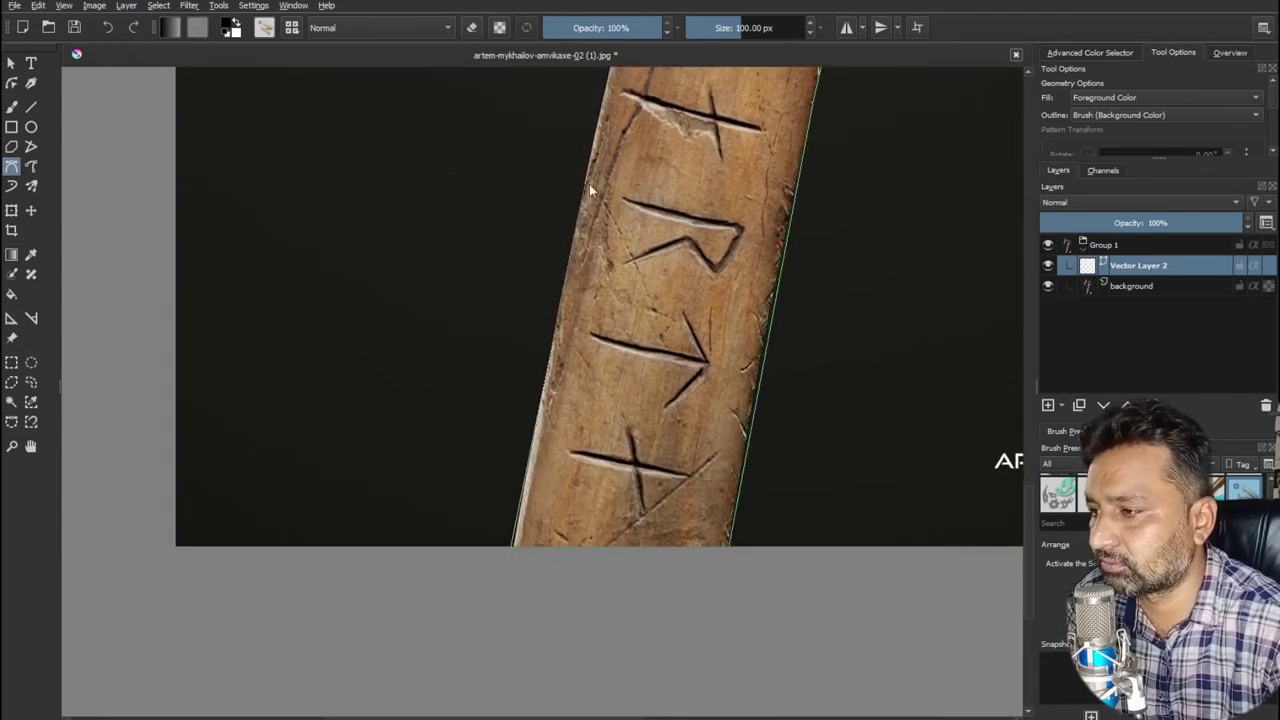
scroll(590, 156, up, 5)
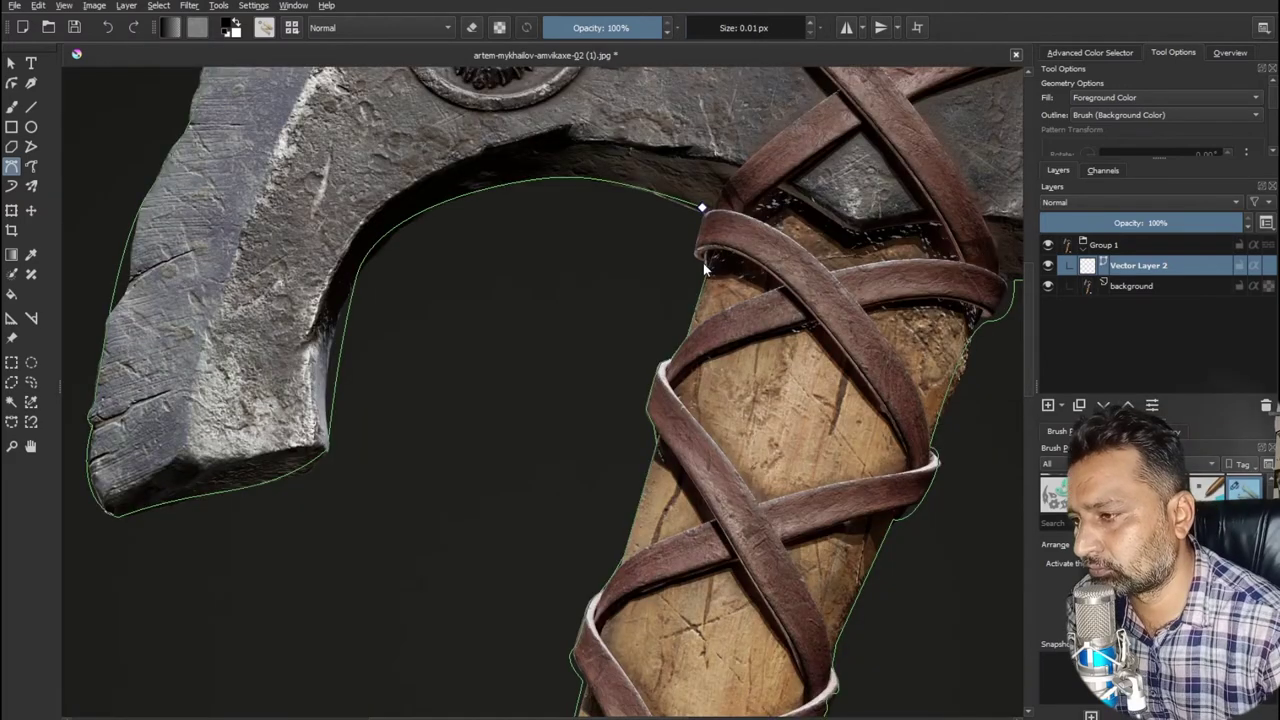
Close the path at its starting node into a filled axe silhouette and zoom out
click(702, 210)
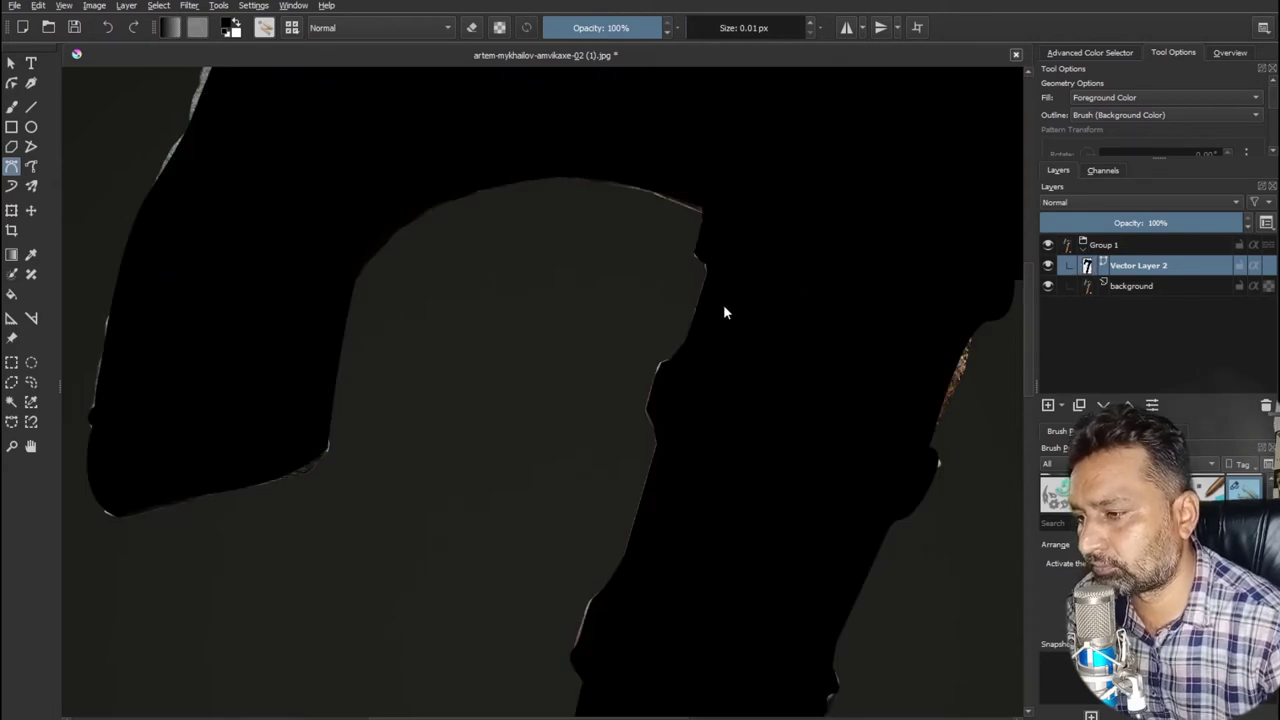
scroll(723, 304, down, 5)
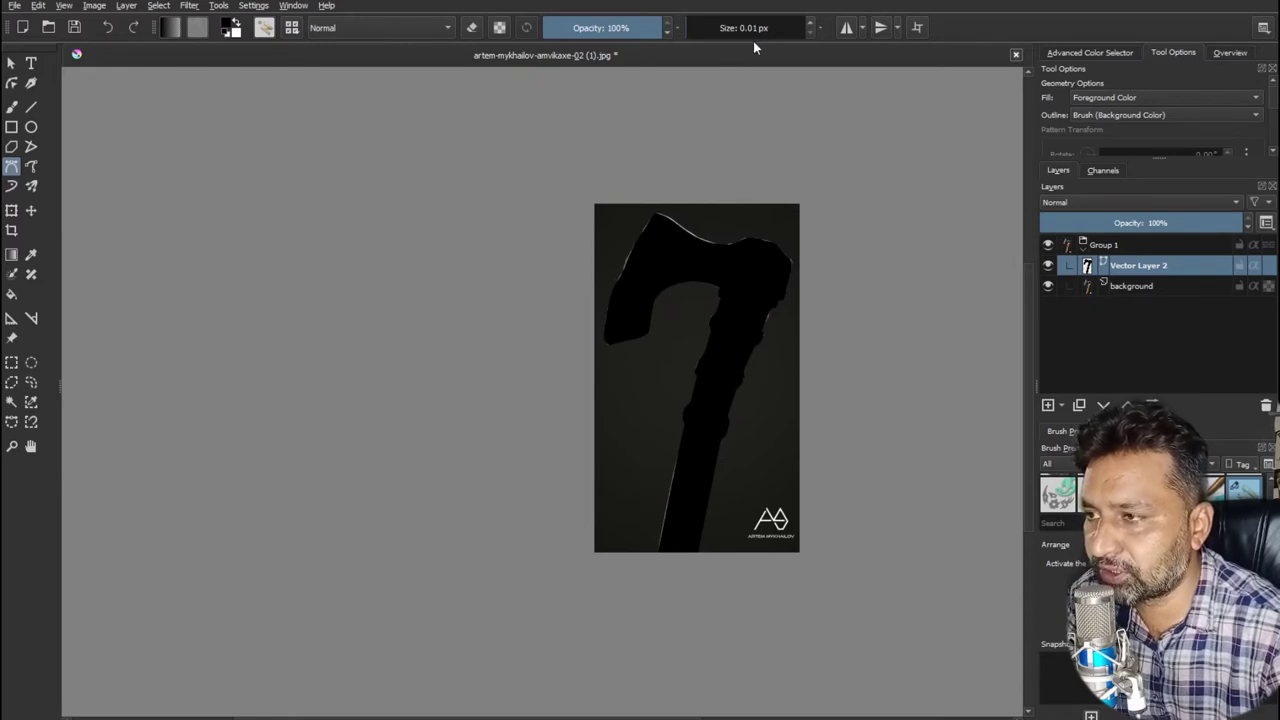
mouse_move(1175, 222)
mouse_down()
mouse_move(1120, 223)
mouse_move(1143, 227)
mouse_up()
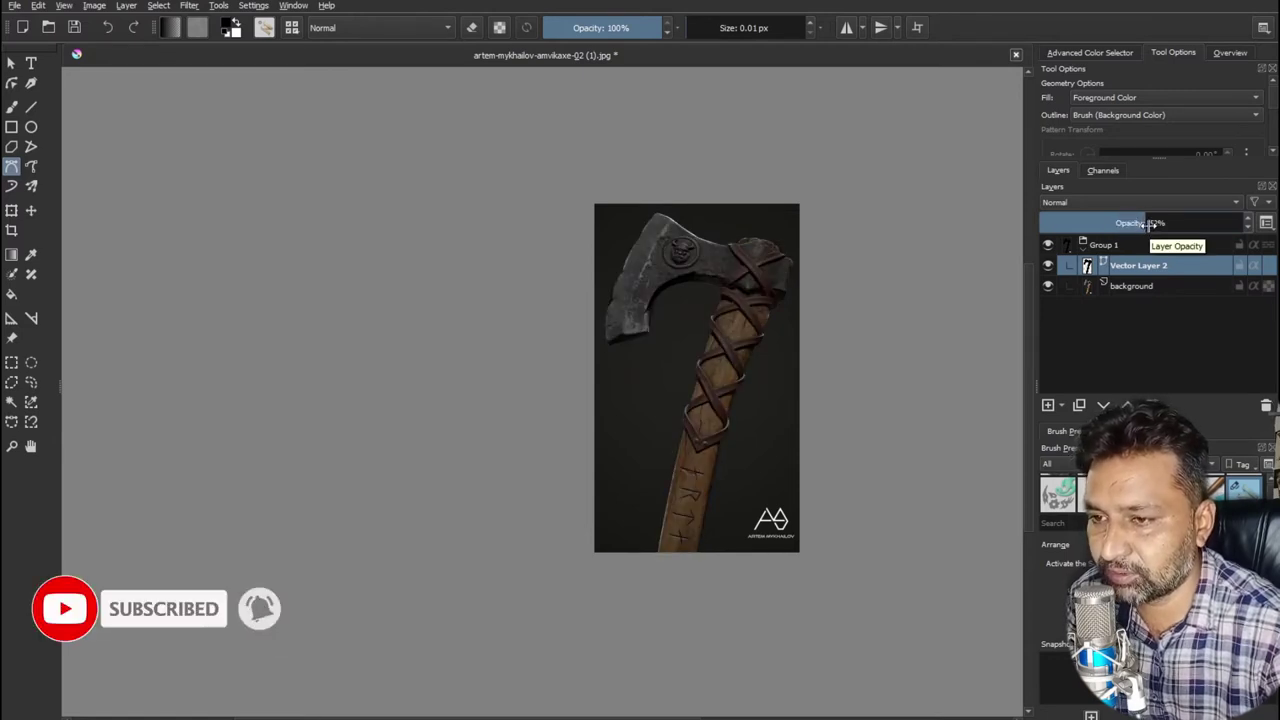
Set Vector Layer 2's opacity to 46% and switch to the shape selection tool
drag(1150, 224, 1136, 224)
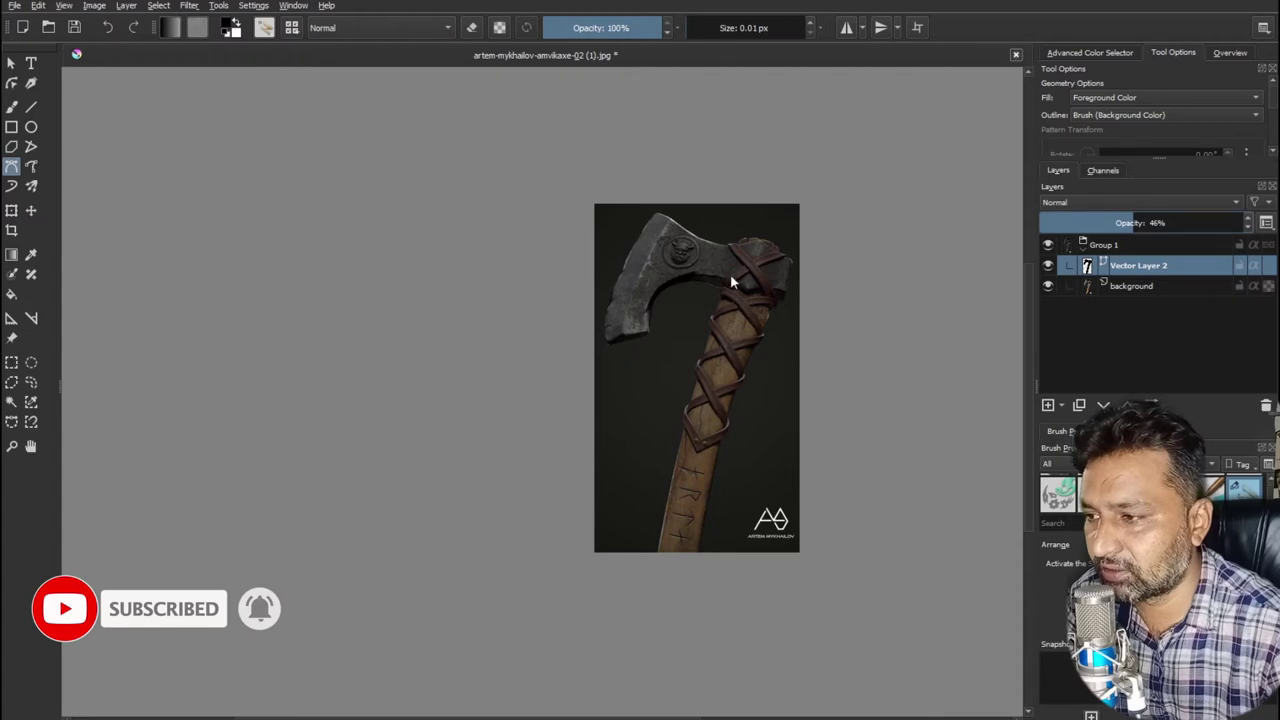
click(11, 63)
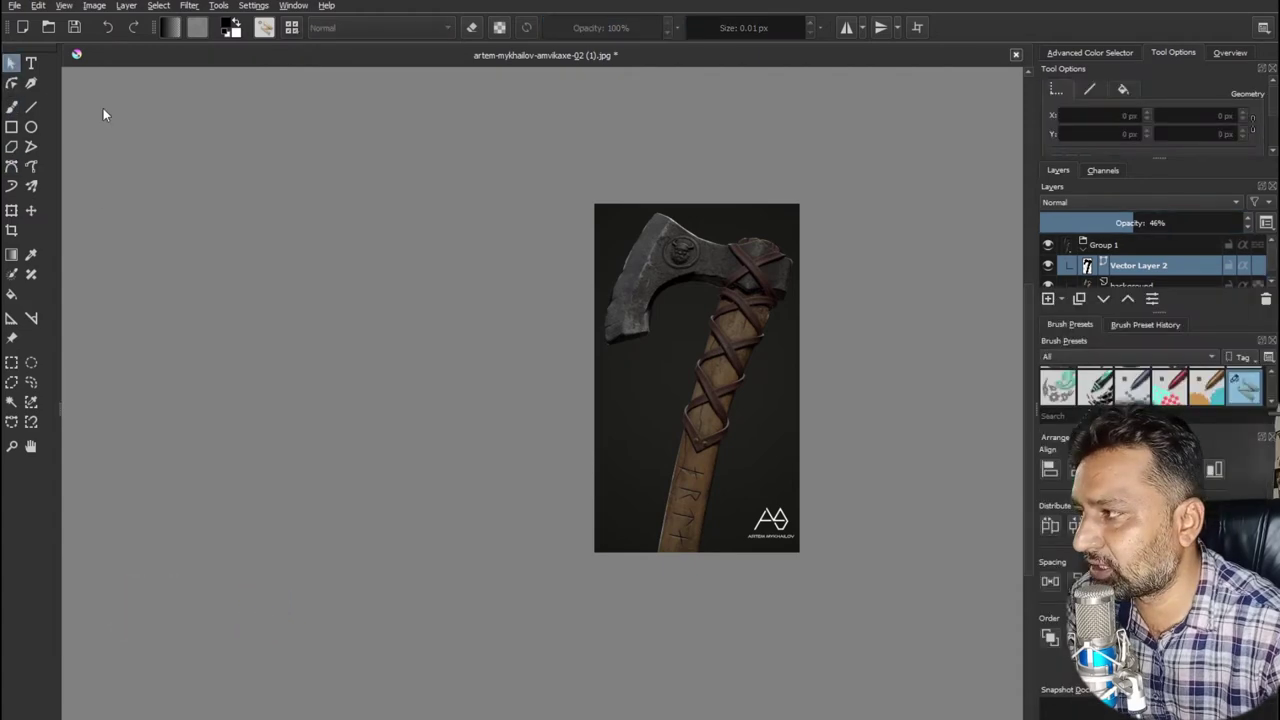
Enter node editing on the silhouette, zoom in, and move two nodes onto the strap edge
double_click(700, 262)
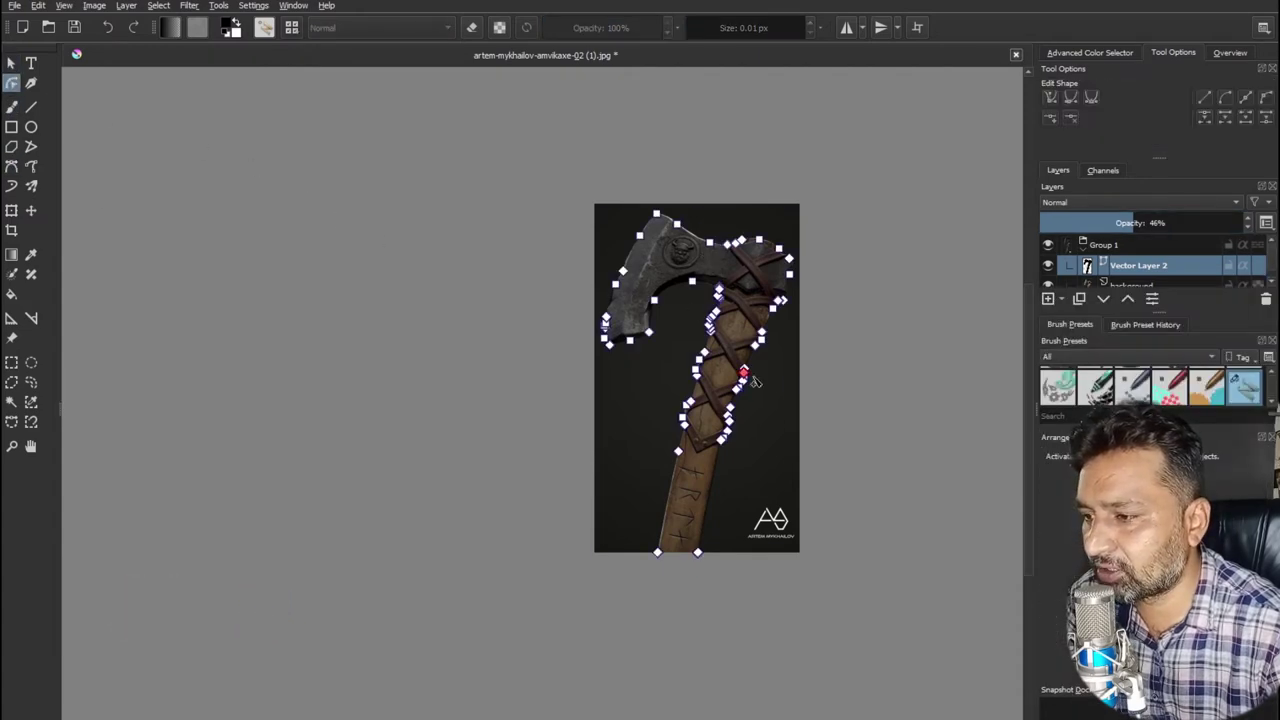
scroll(770, 380, up, 2)
scroll(694, 409, up, 1)
scroll(534, 540, up, 1)
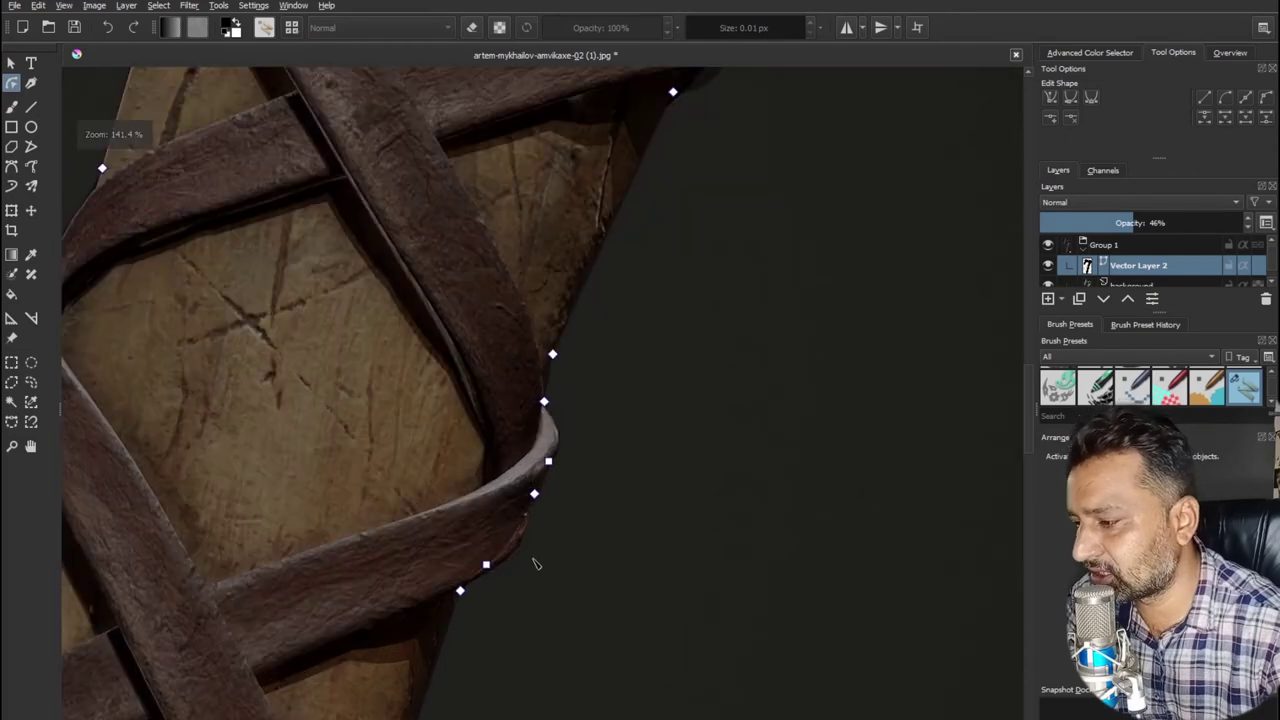
scroll(534, 564, up, 1)
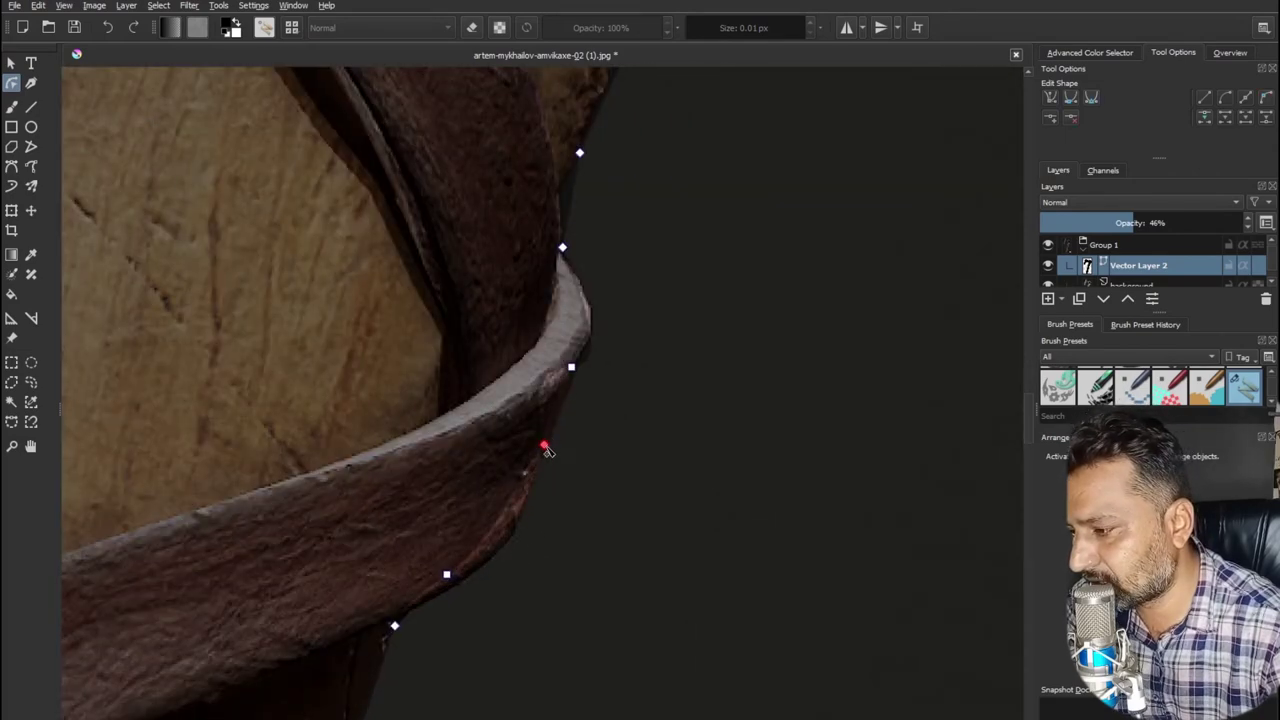
drag(540, 511, 519, 540)
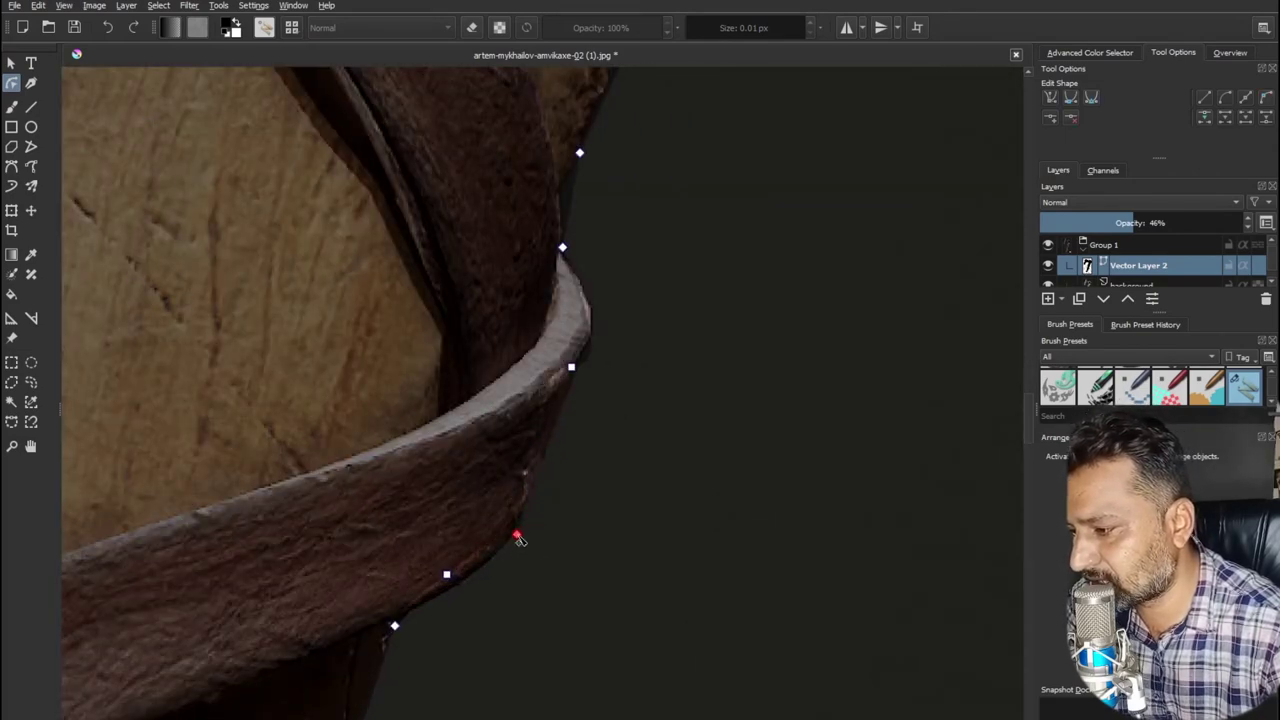
drag(447, 577, 453, 589)
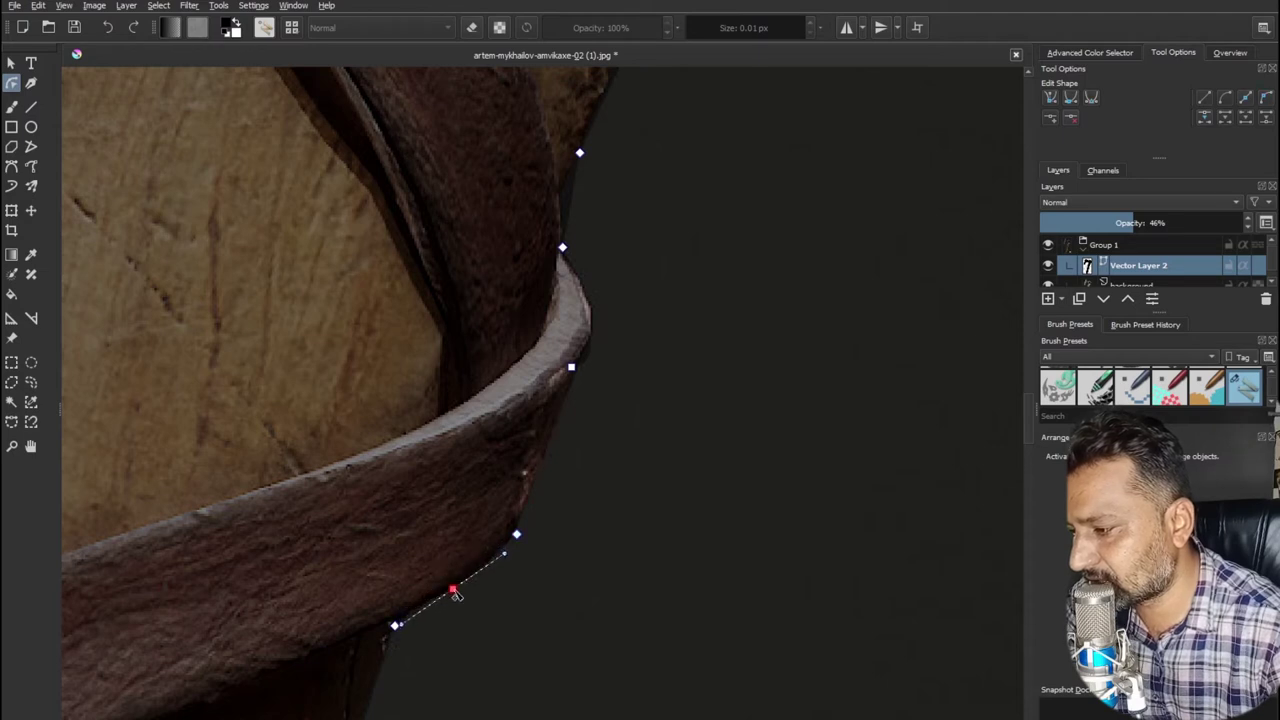
Reshape the strap-bend nodes' curves so the outline hugs the curved strap
click(571, 369)
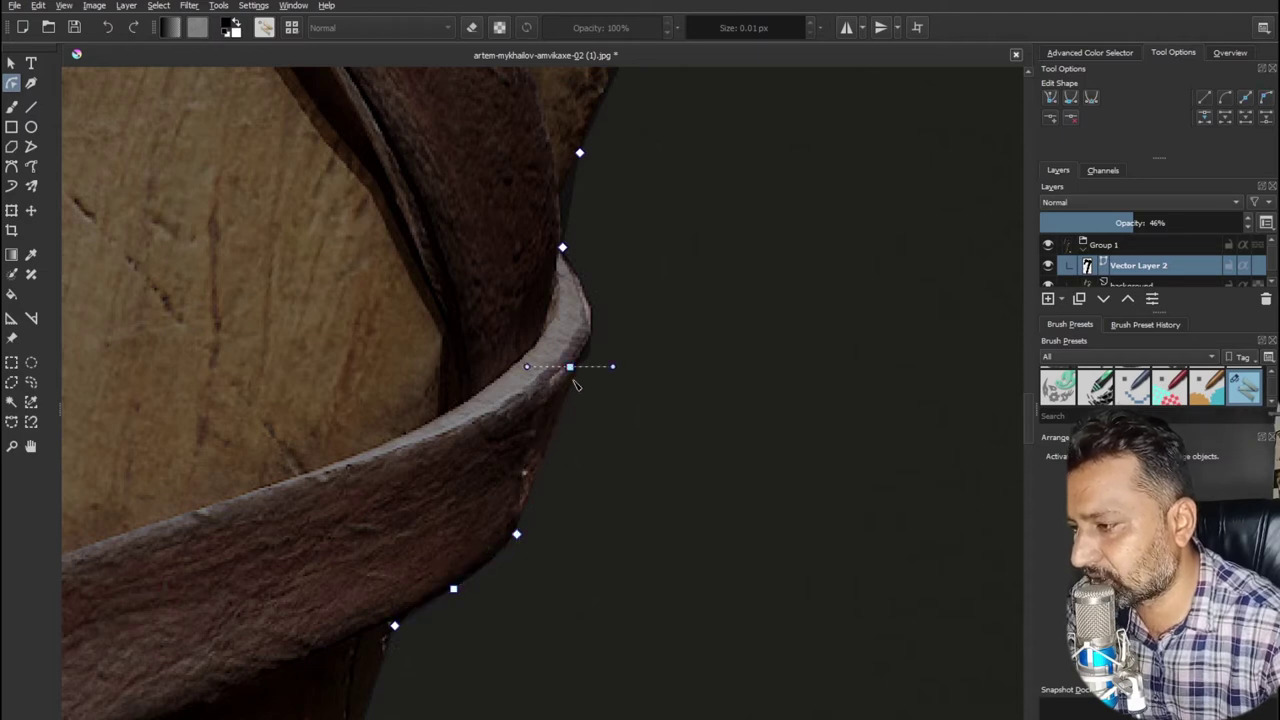
drag(527, 367, 554, 430)
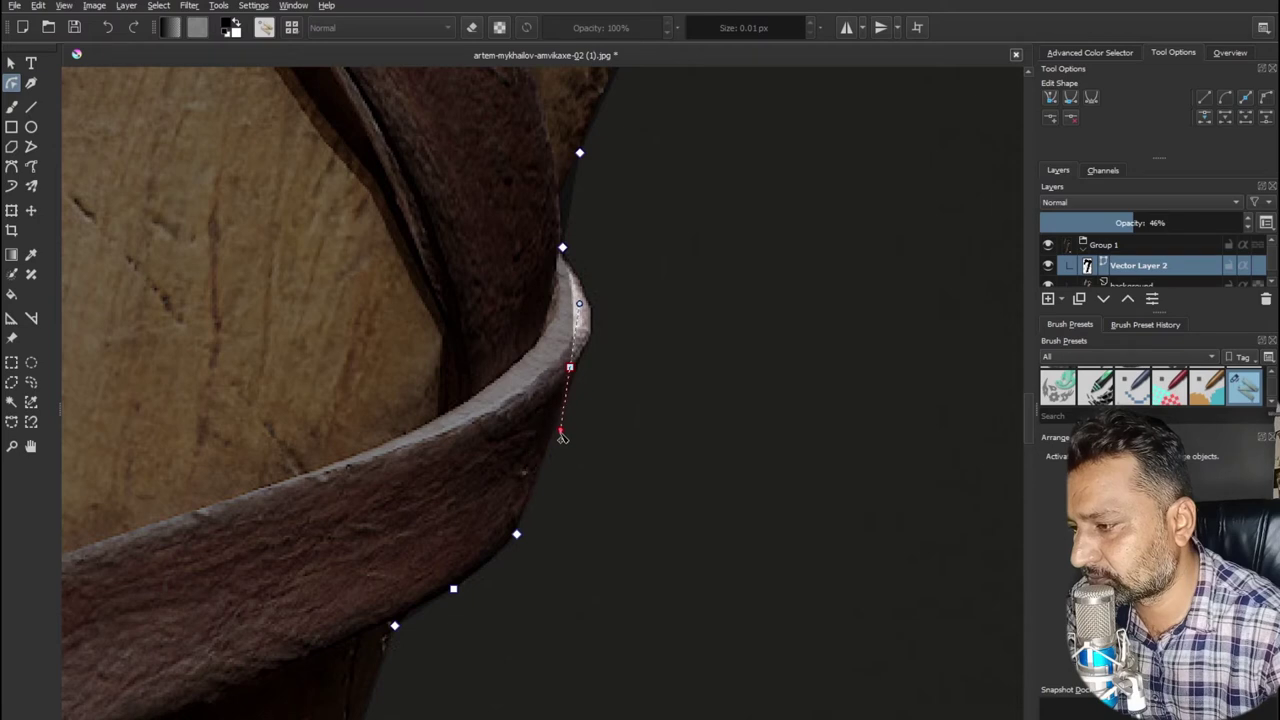
drag(572, 371, 593, 342)
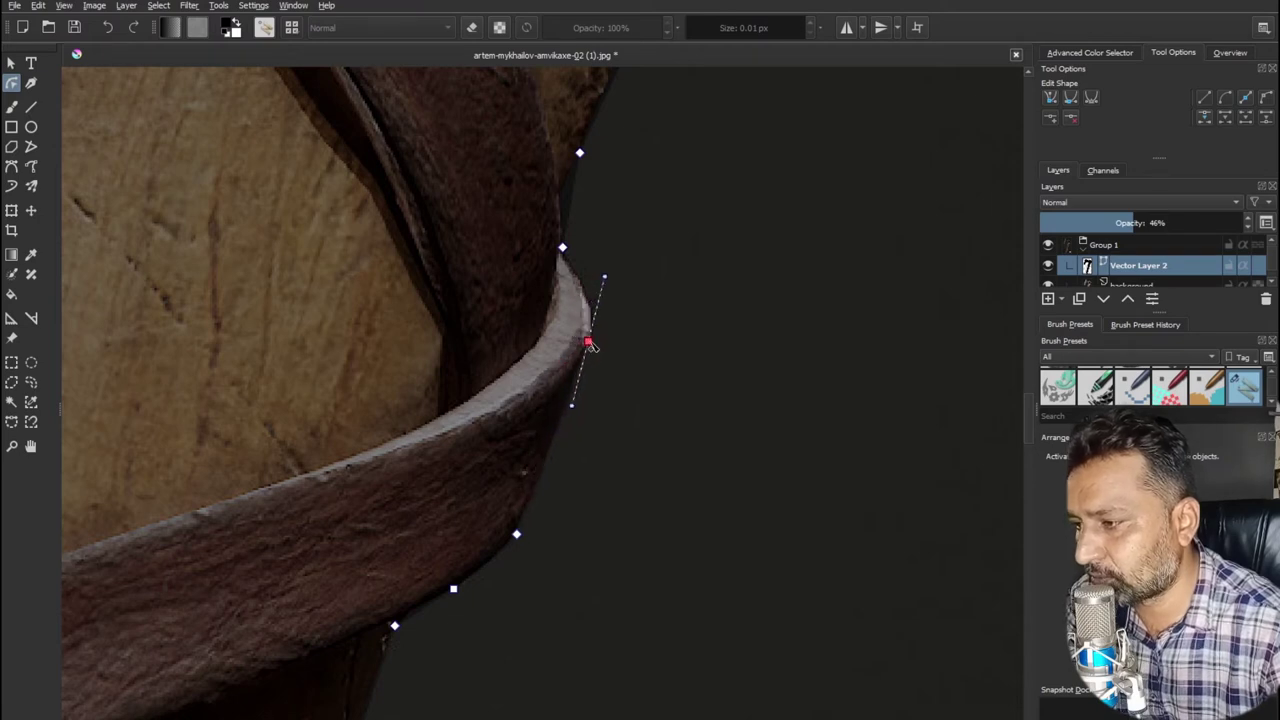
click(563, 249)
drag(590, 278, 591, 279)
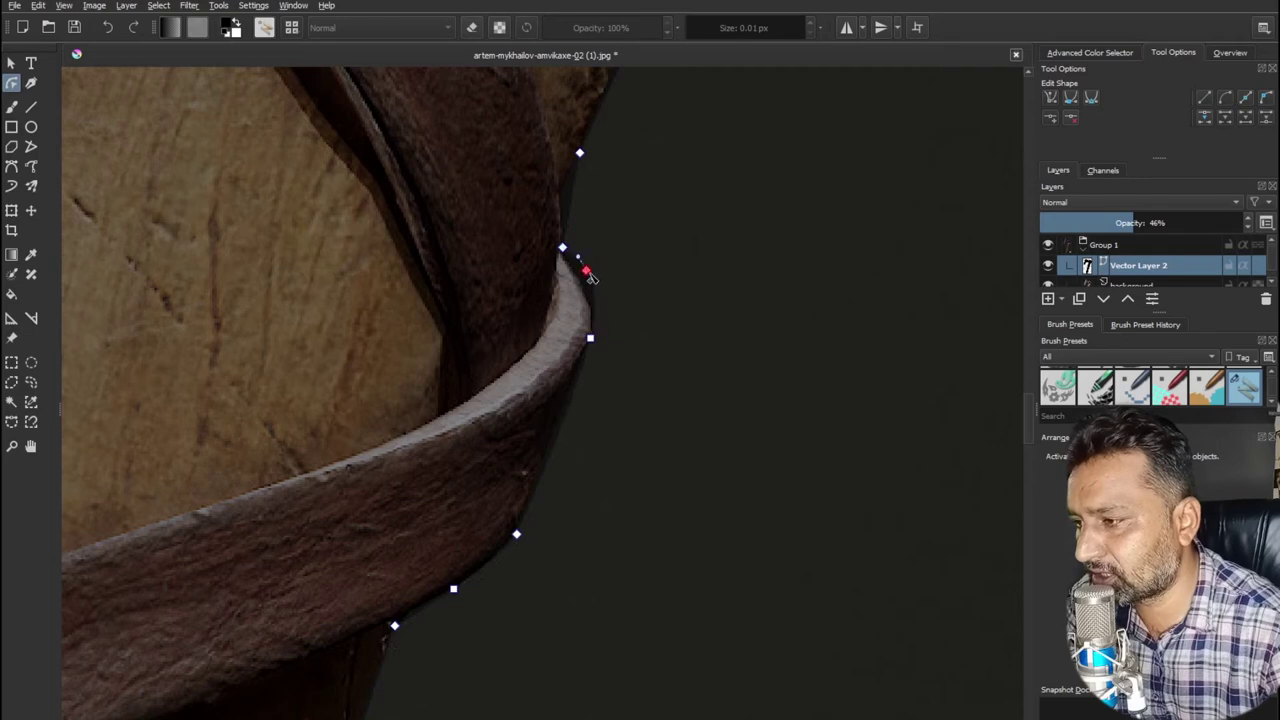
click(590, 339)
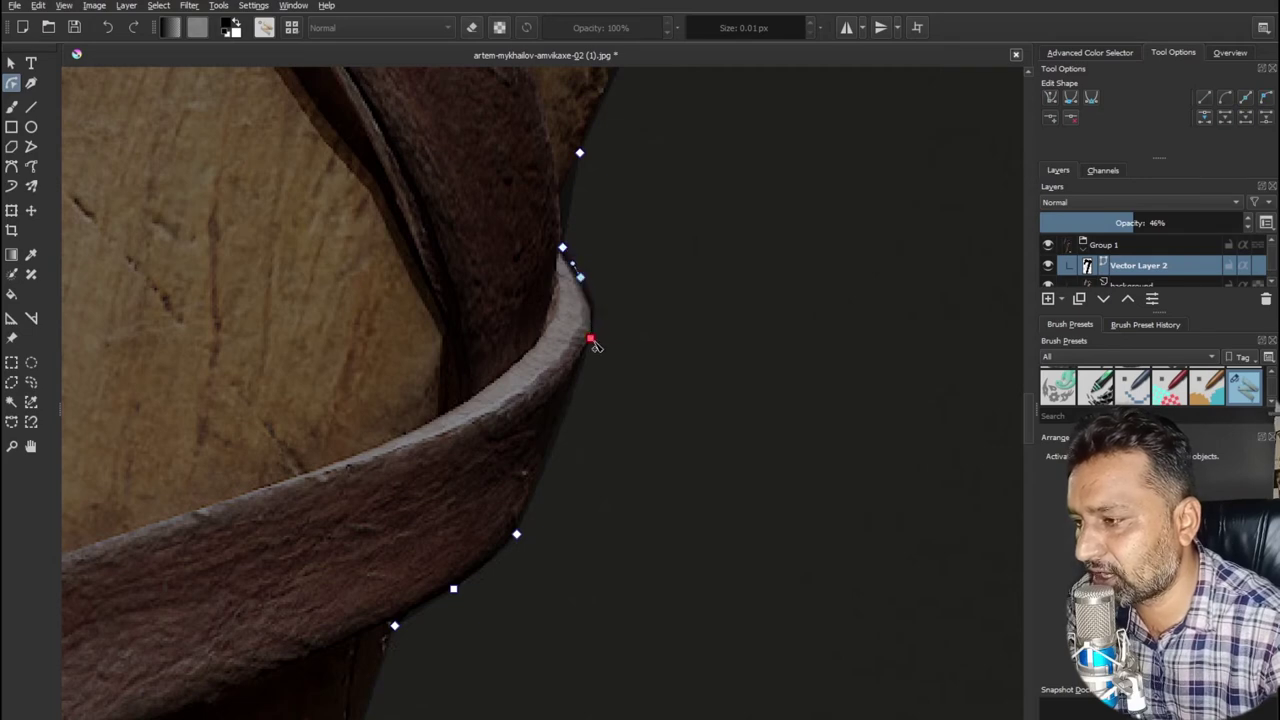
scroll(670, 425, down, 1)
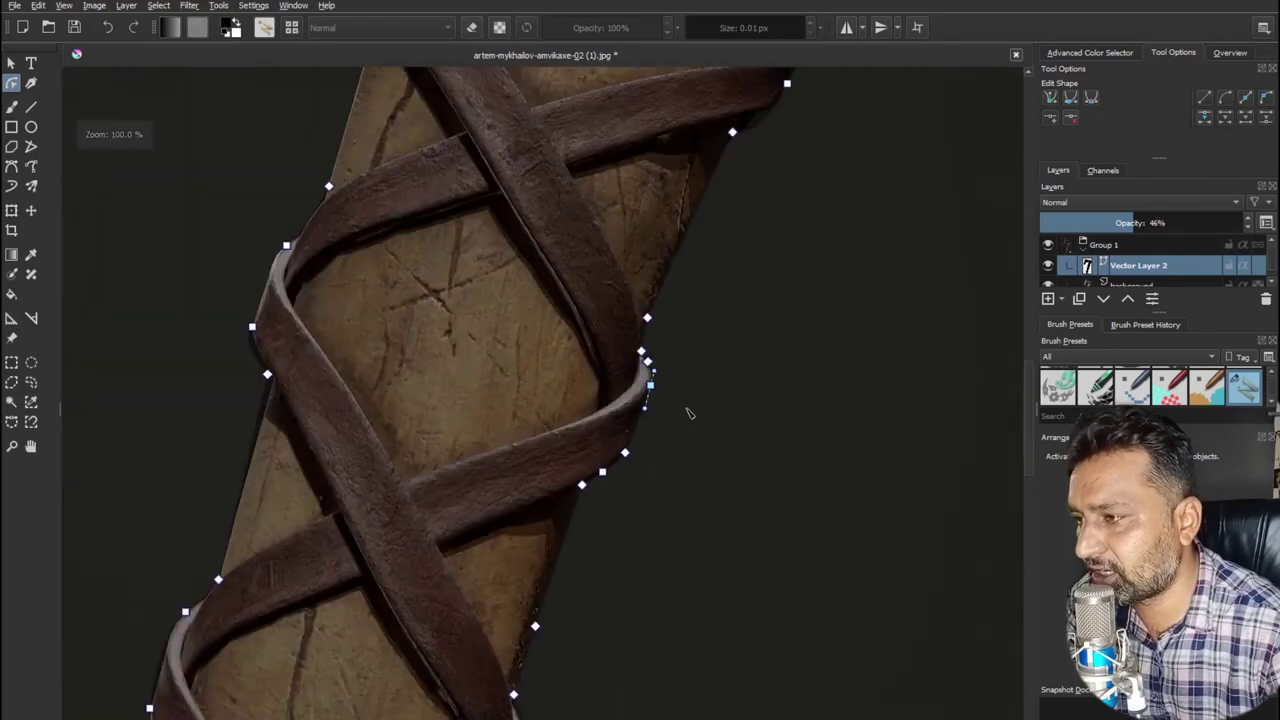
Add a node on the path and pull it onto the blade's inner edge so the outline bends inward
scroll(675, 415, down, 1)
scroll(677, 406, down, 1)
scroll(692, 160, up, 2)
scroll(692, 160, down, 1)
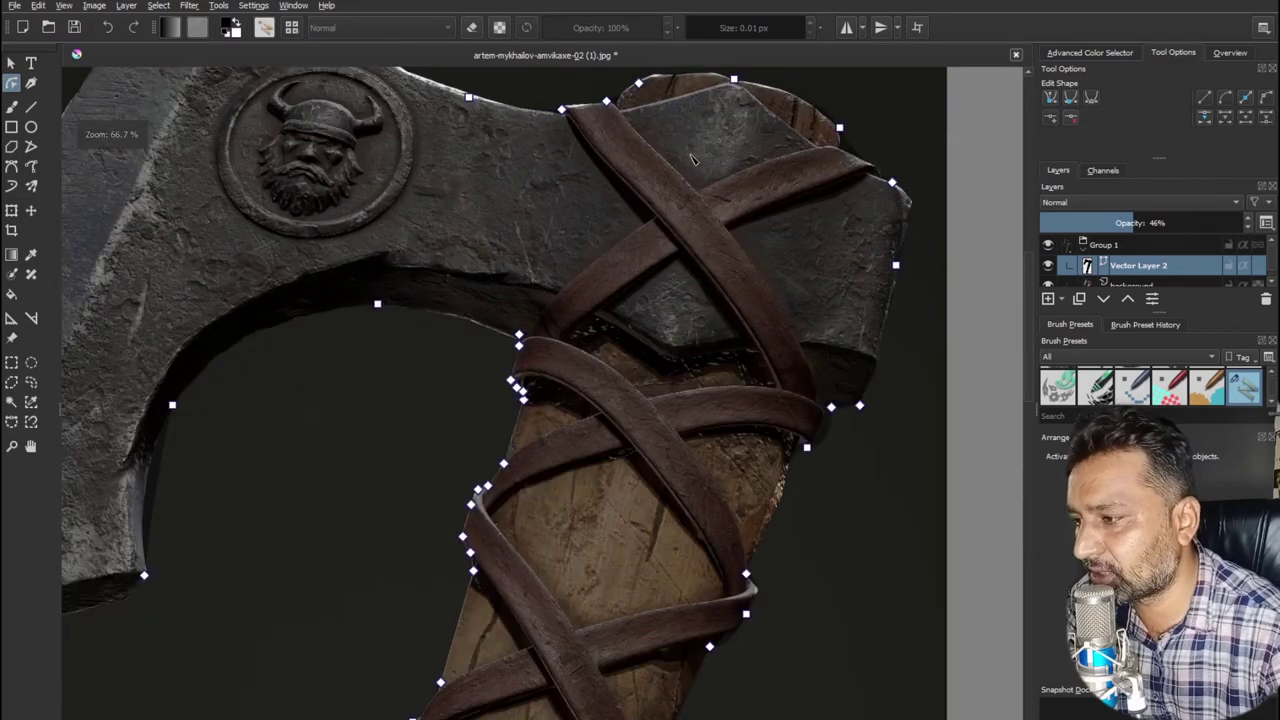
scroll(300, 370, down, 1)
scroll(260, 422, down, 1)
scroll(260, 422, up, 4)
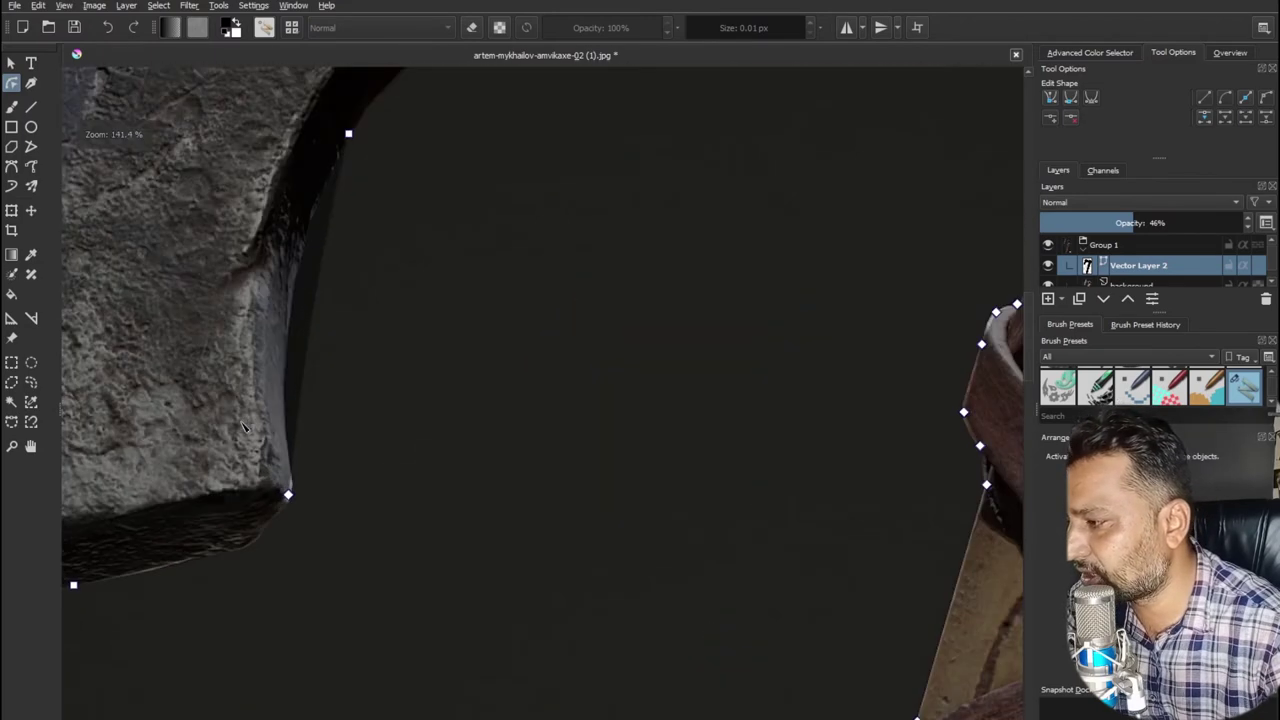
click(312, 329)
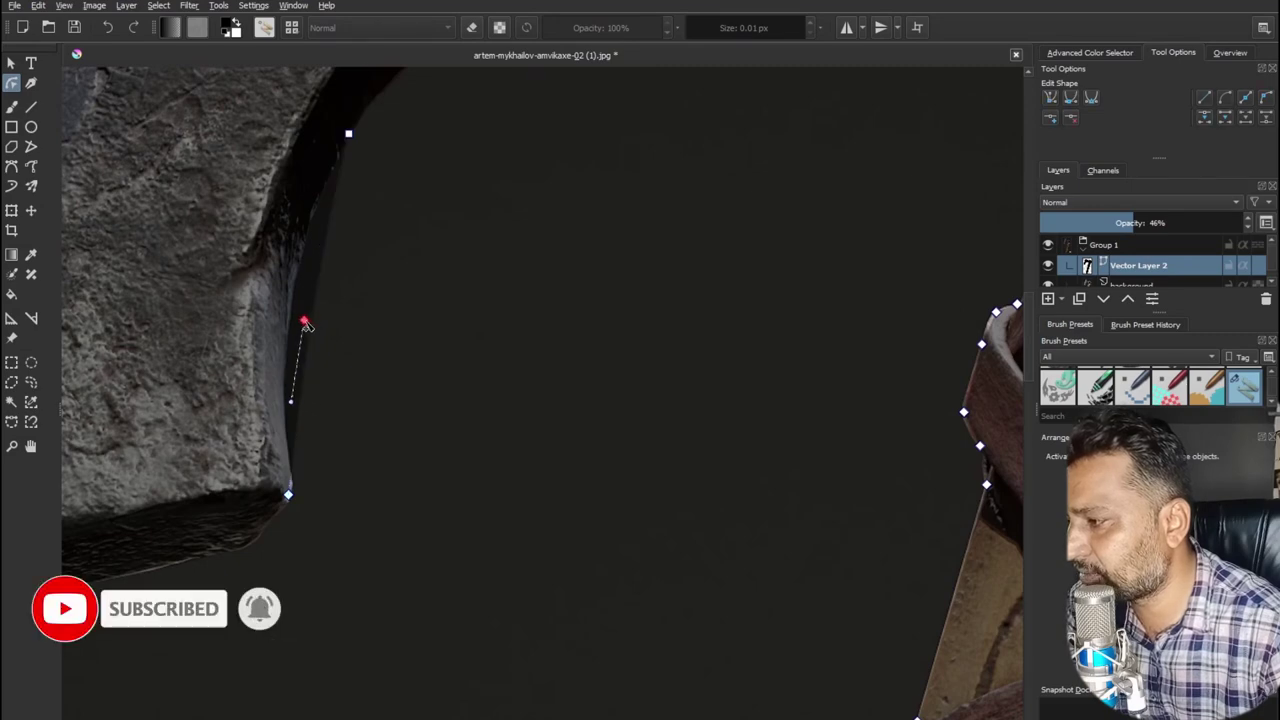
drag(306, 324, 291, 321)
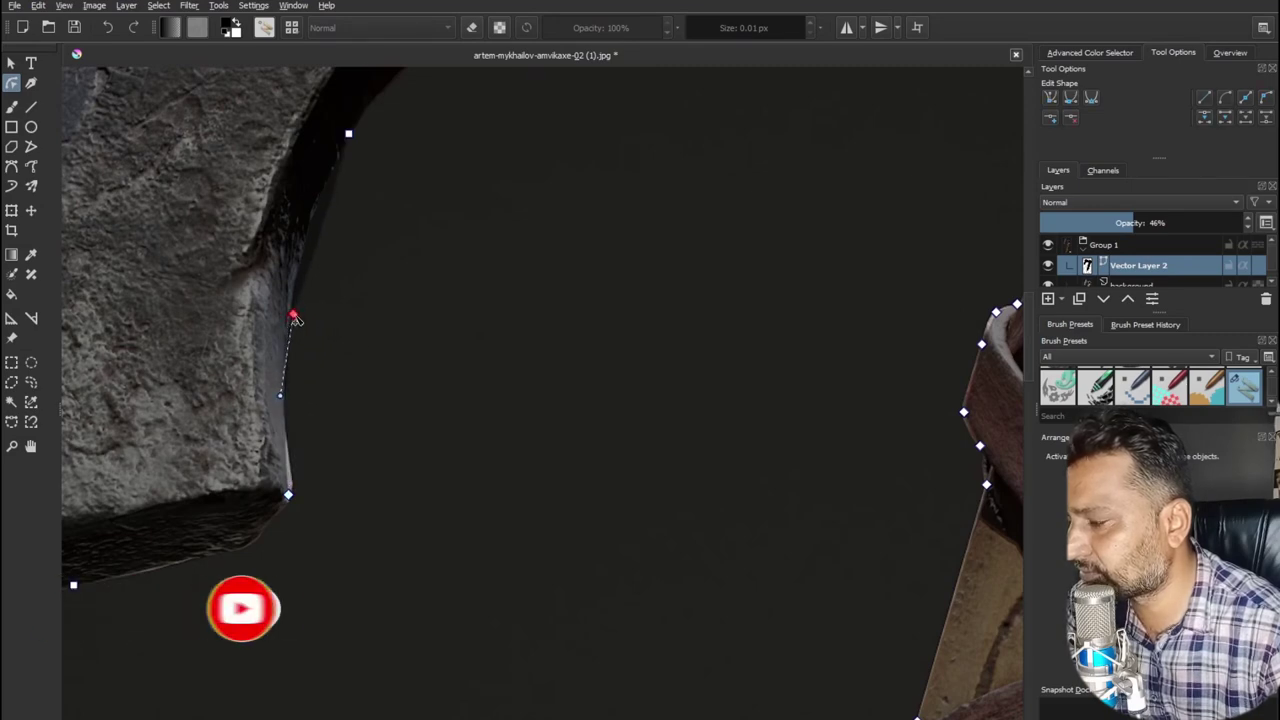
scroll(454, 371, down, 3)
scroll(492, 378, down, 4)
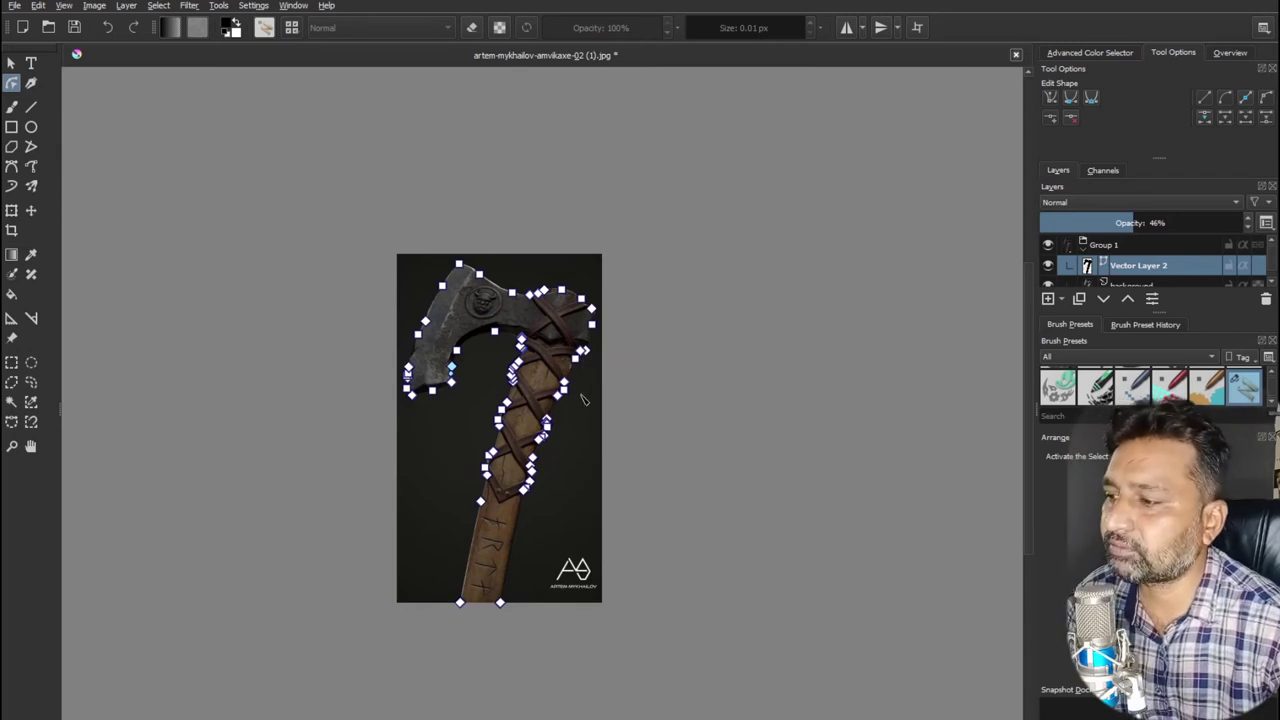
scroll(581, 398, up, 1)
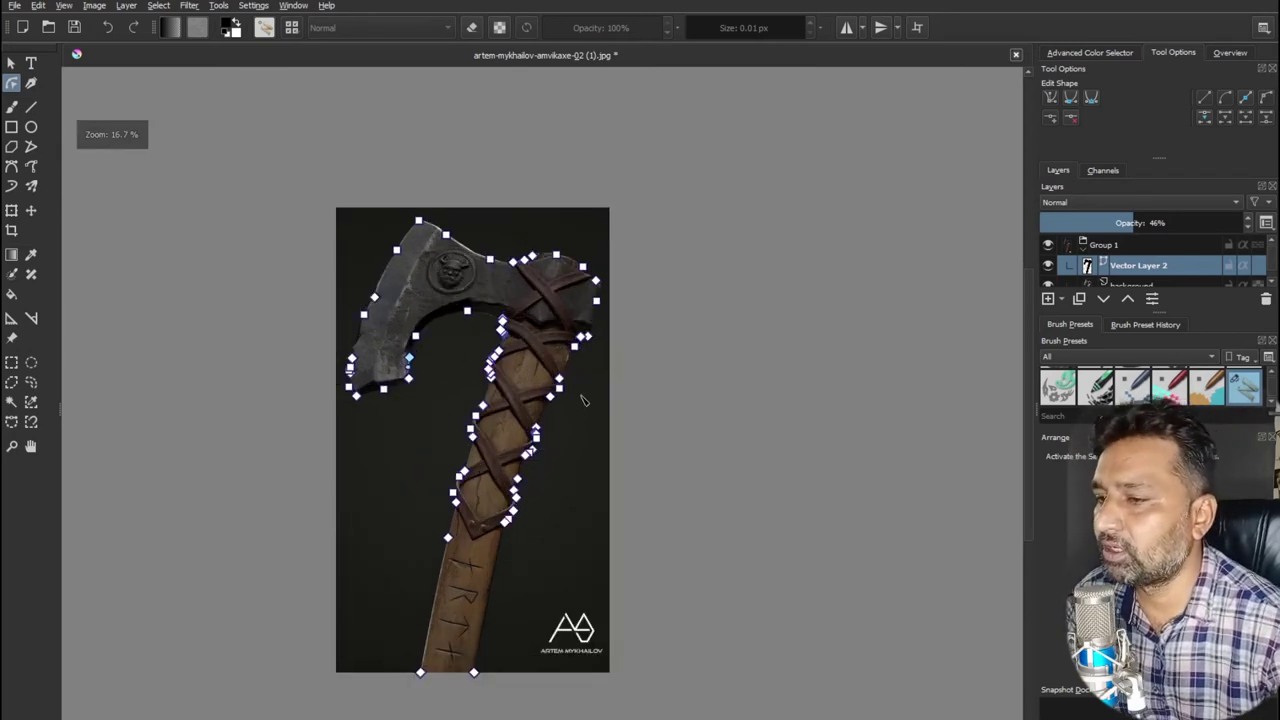
Select Vector Layer 2's opaque area as the axe outline, then switch to the Select Shapes tool
right_click(1181, 273)
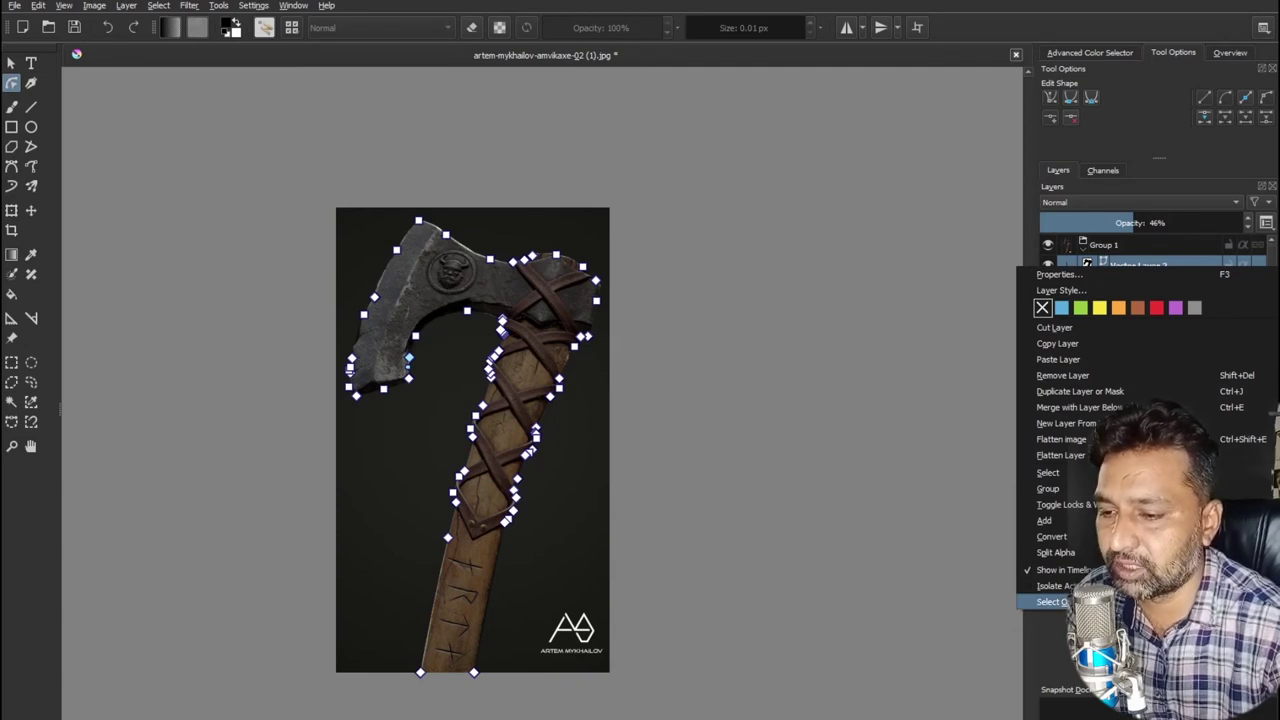
click(1050, 601)
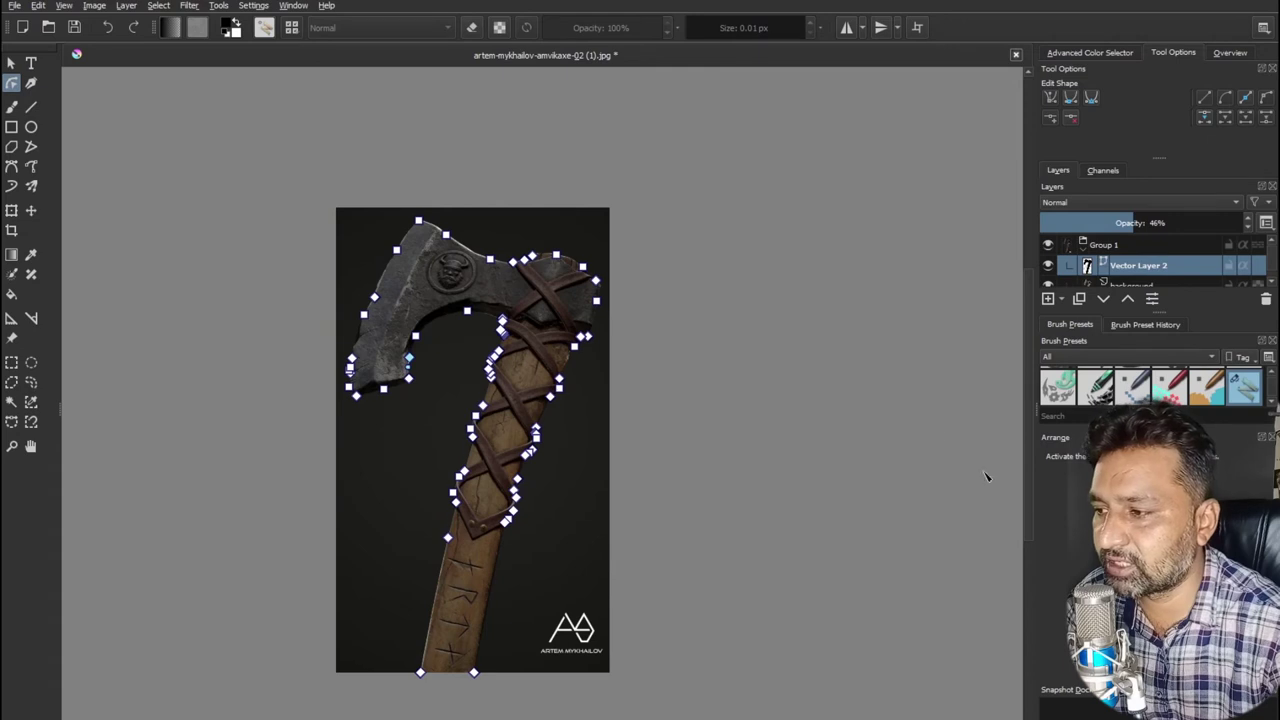
click(11, 62)
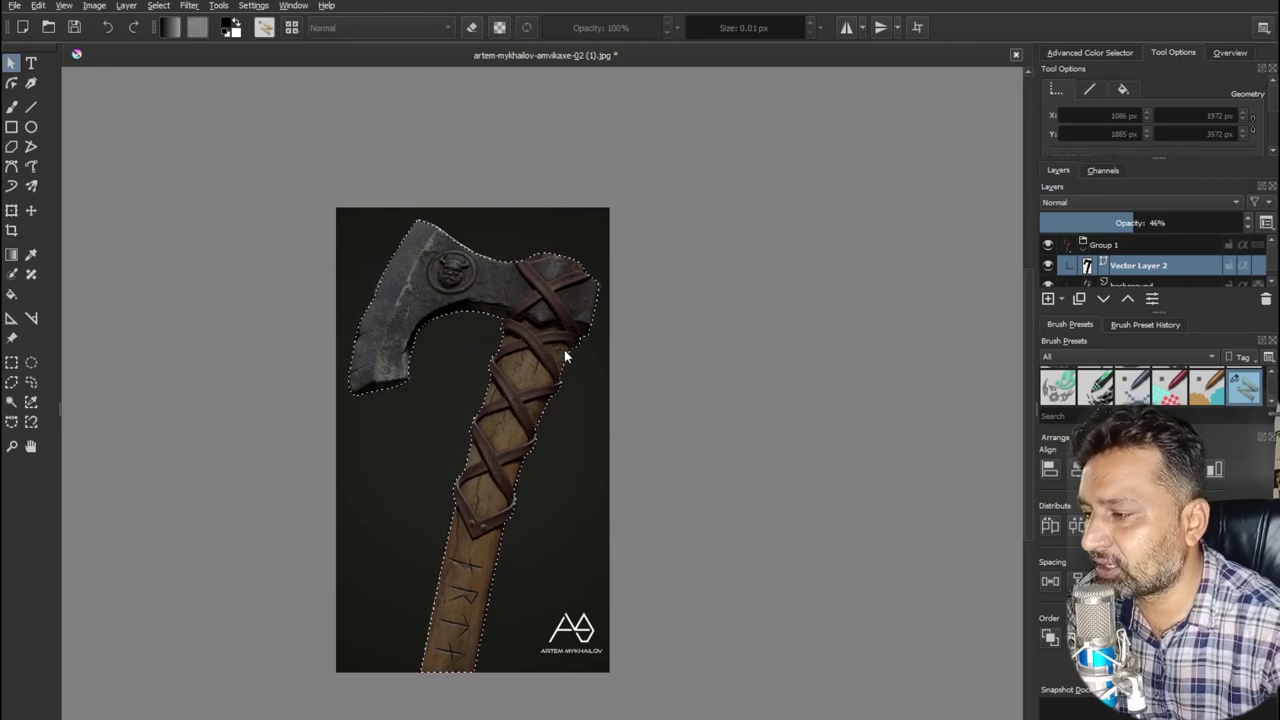
Enlarge the Layers list, make the background photo layer active, and copy the selected axe area
click(40, 6)
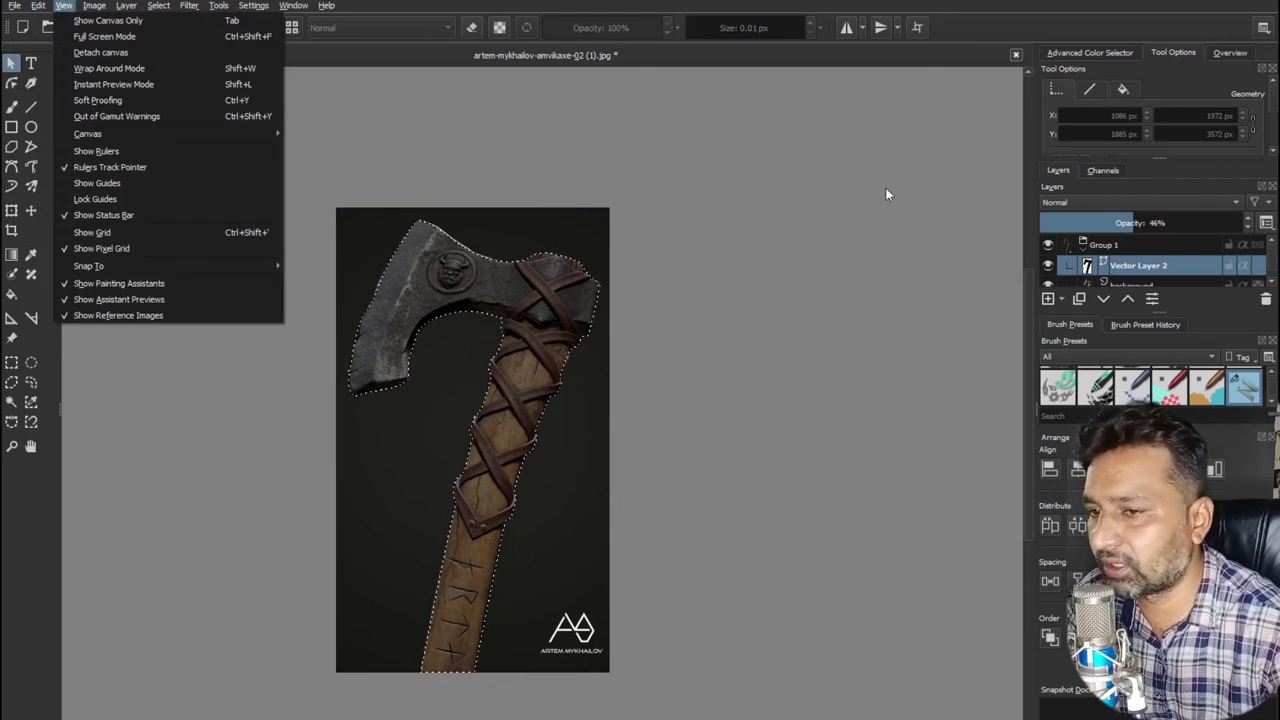
click(1156, 314)
drag(1156, 314, 1156, 341)
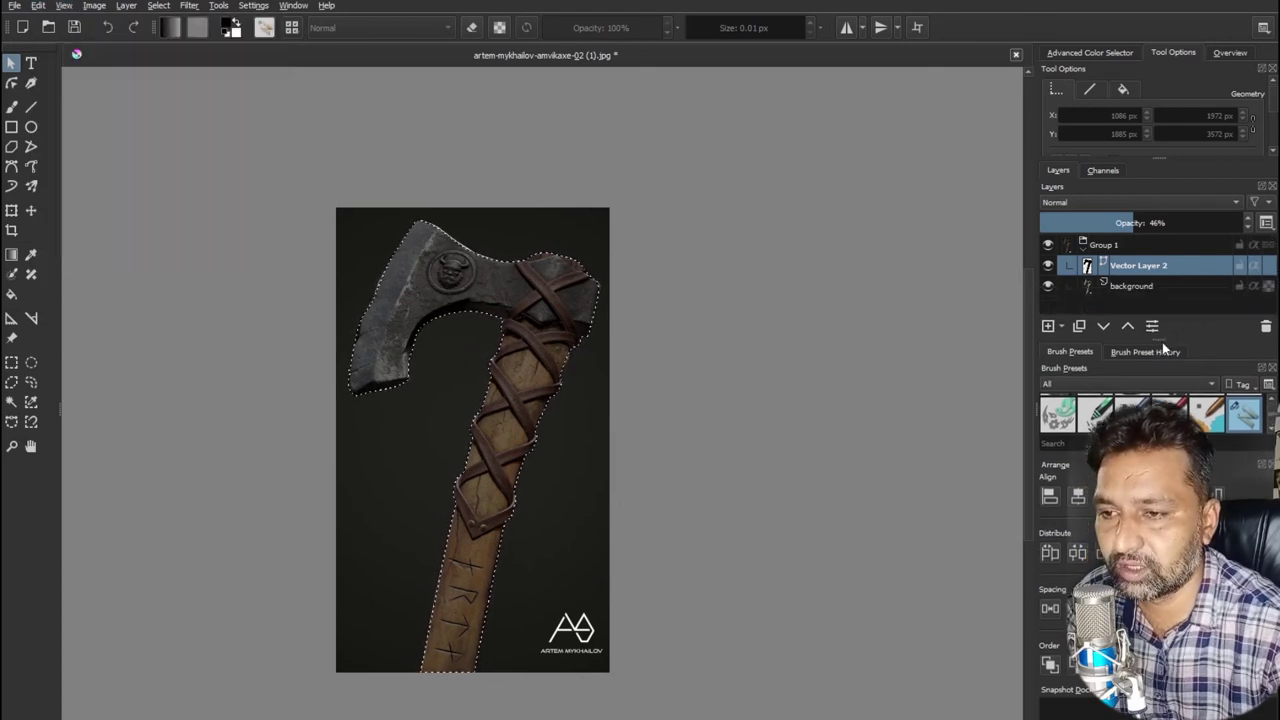
click(1158, 288)
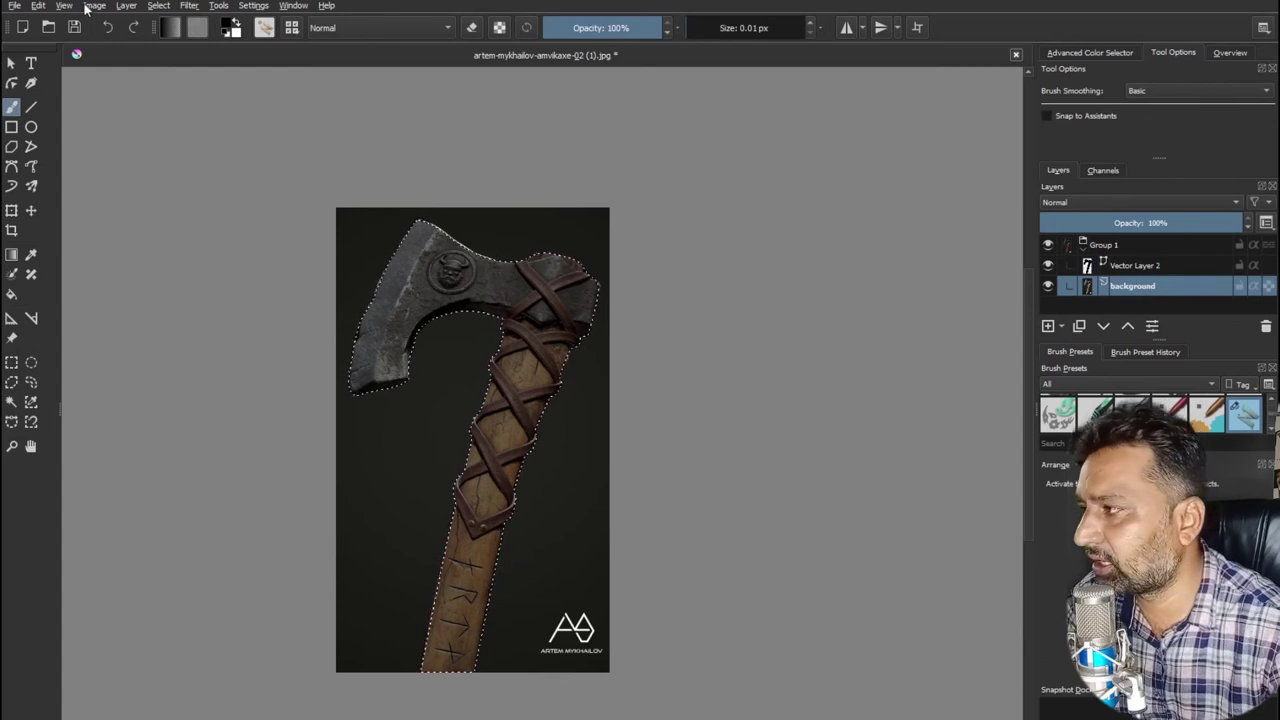
click(38, 5)
click(68, 75)
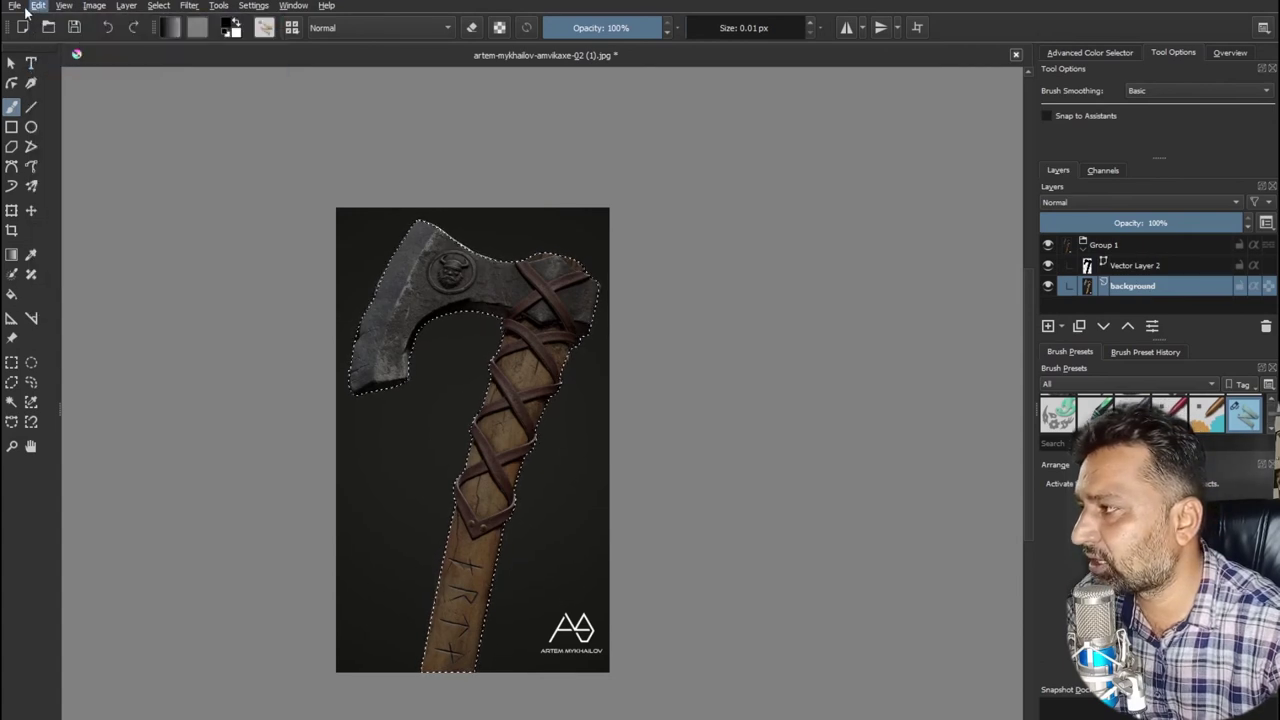
Bring up the Create new document dialog with Ctrl+N
click(15, 5)
key(Escape)
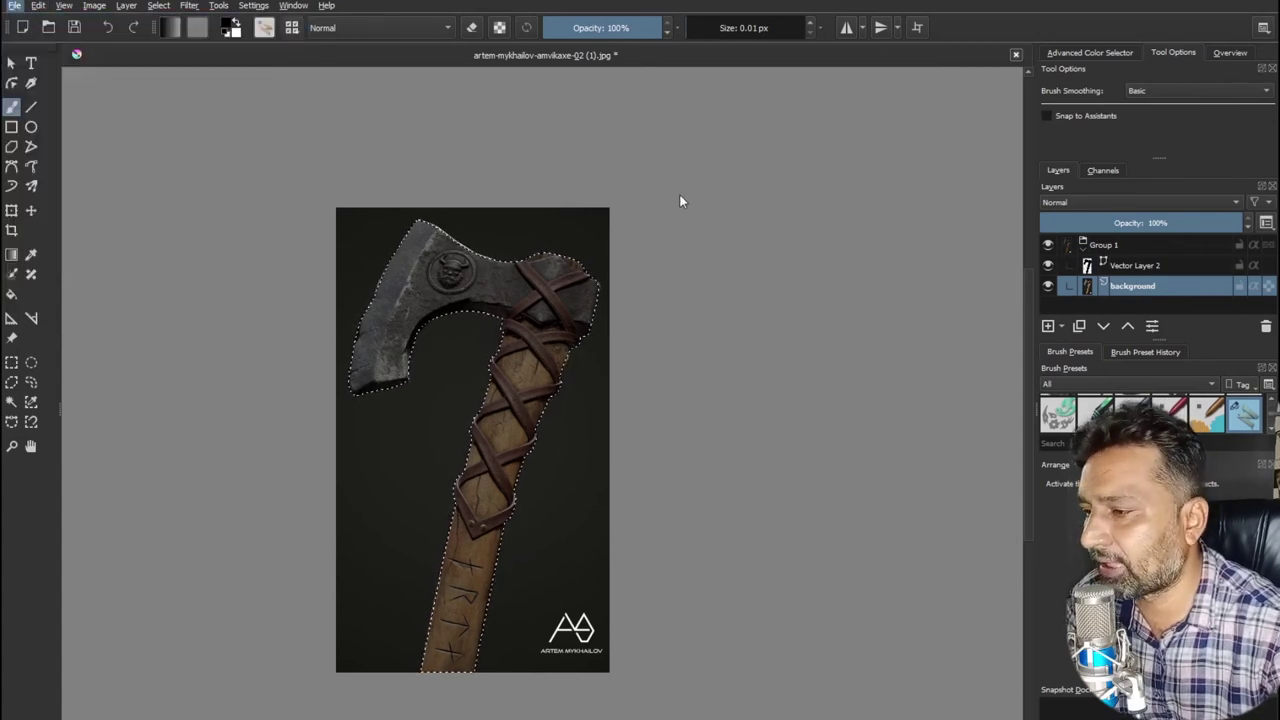
key(ctrl+n)
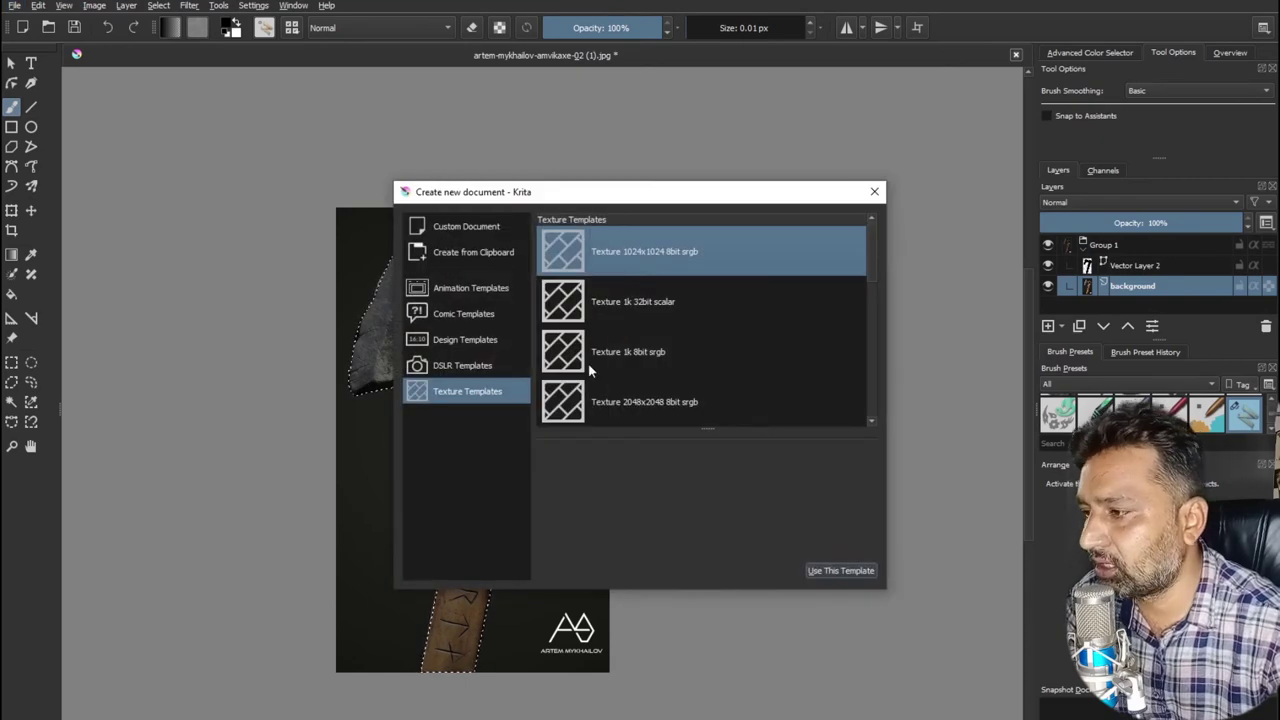
Create a new document from the clipboard containing the copied axe
click(487, 251)
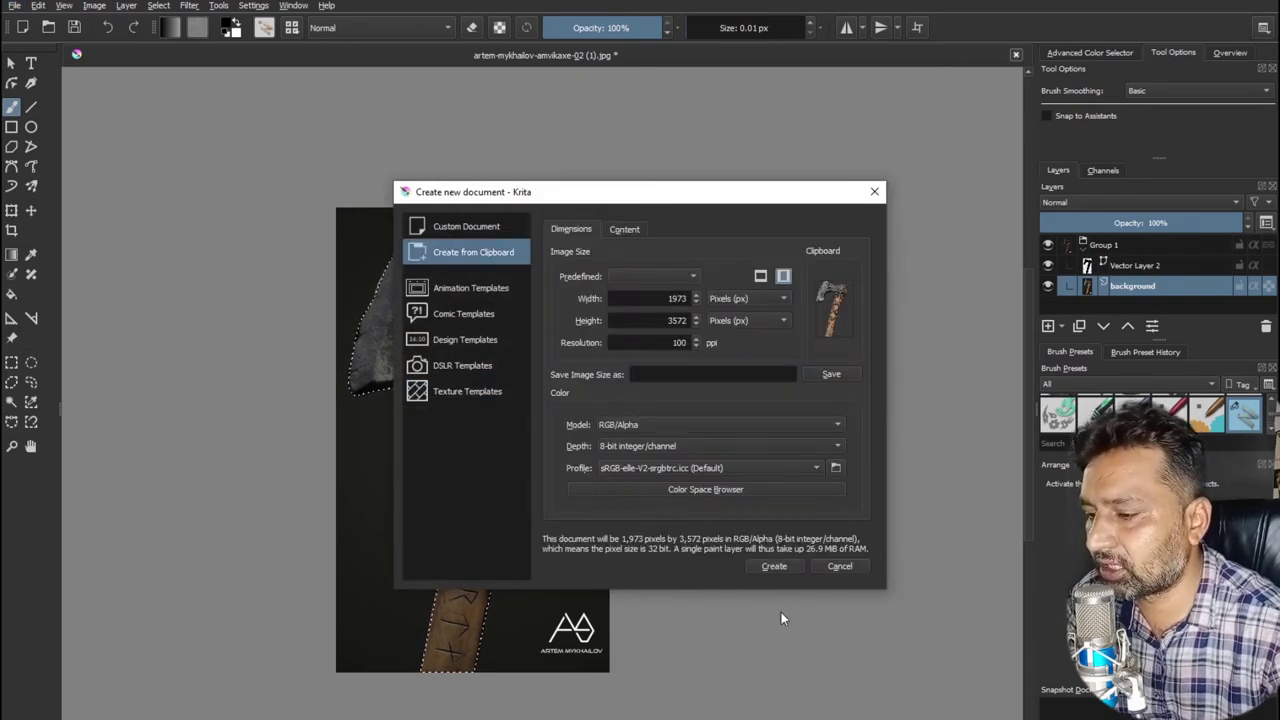
click(789, 566)
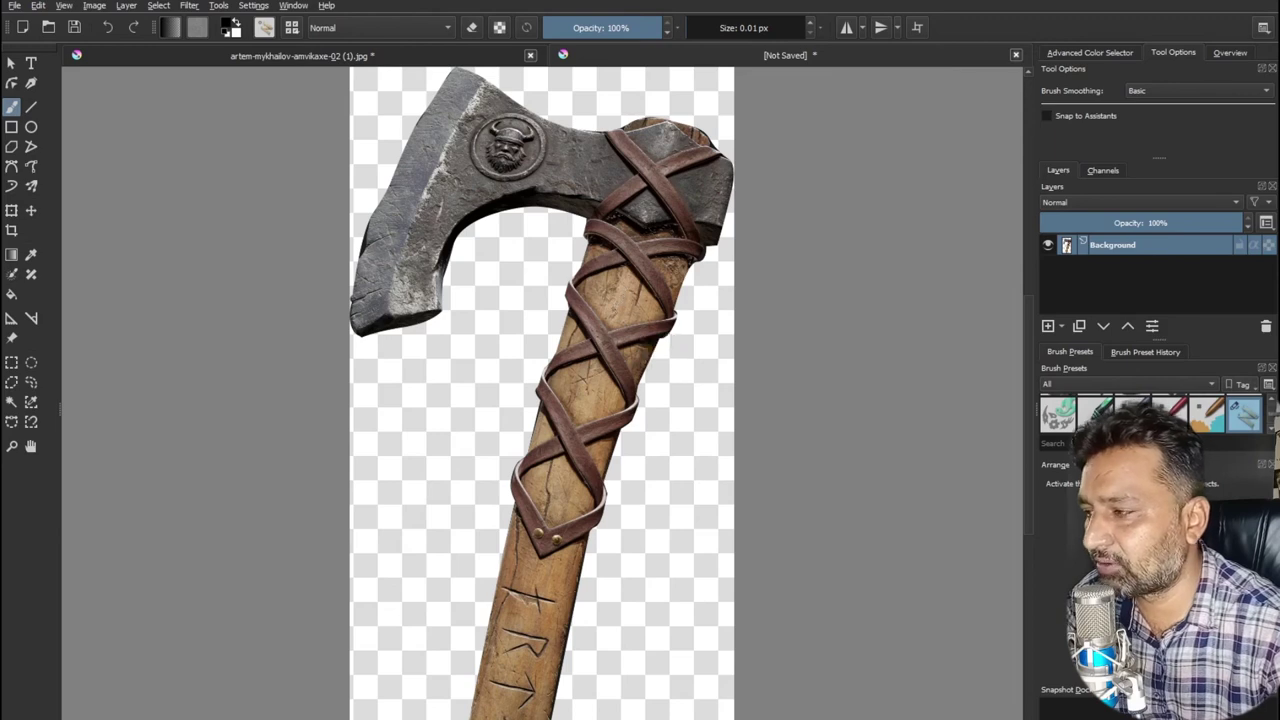
scroll(616, 309, down, 5)
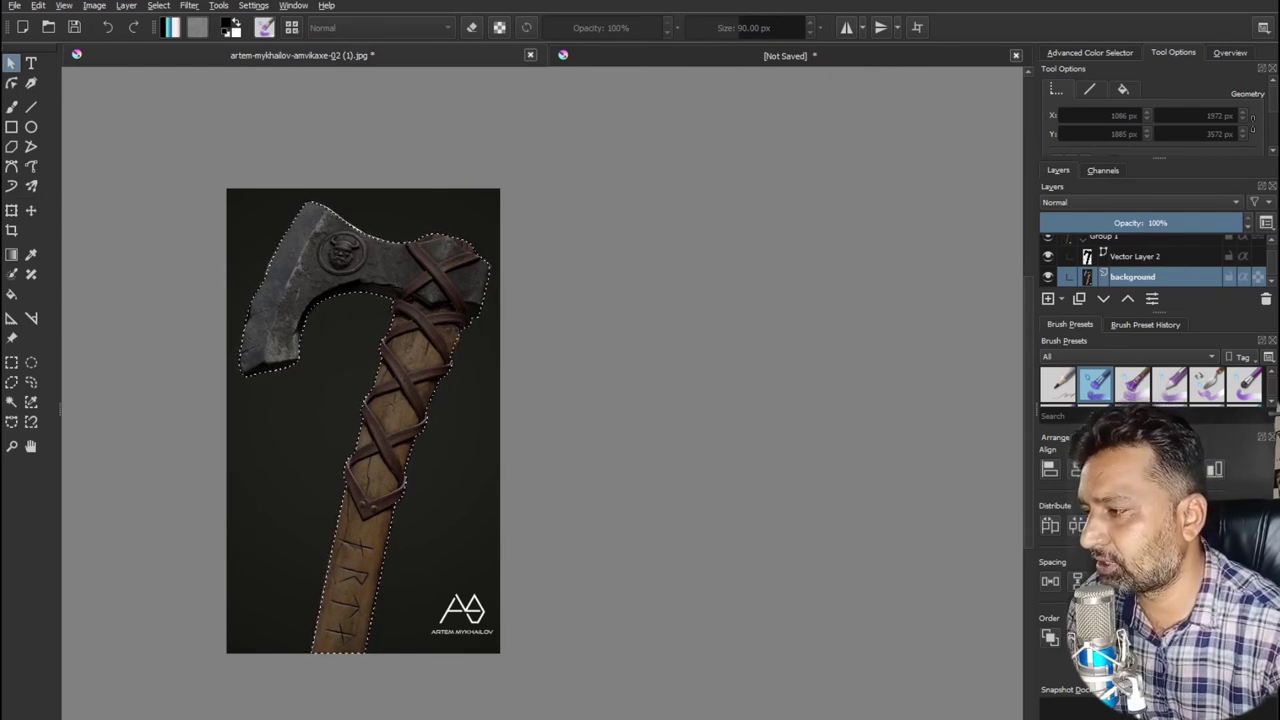
Paste the copied axe into the photo document as a new layer and copy it
key(ctrl+v)
click(38, 6)
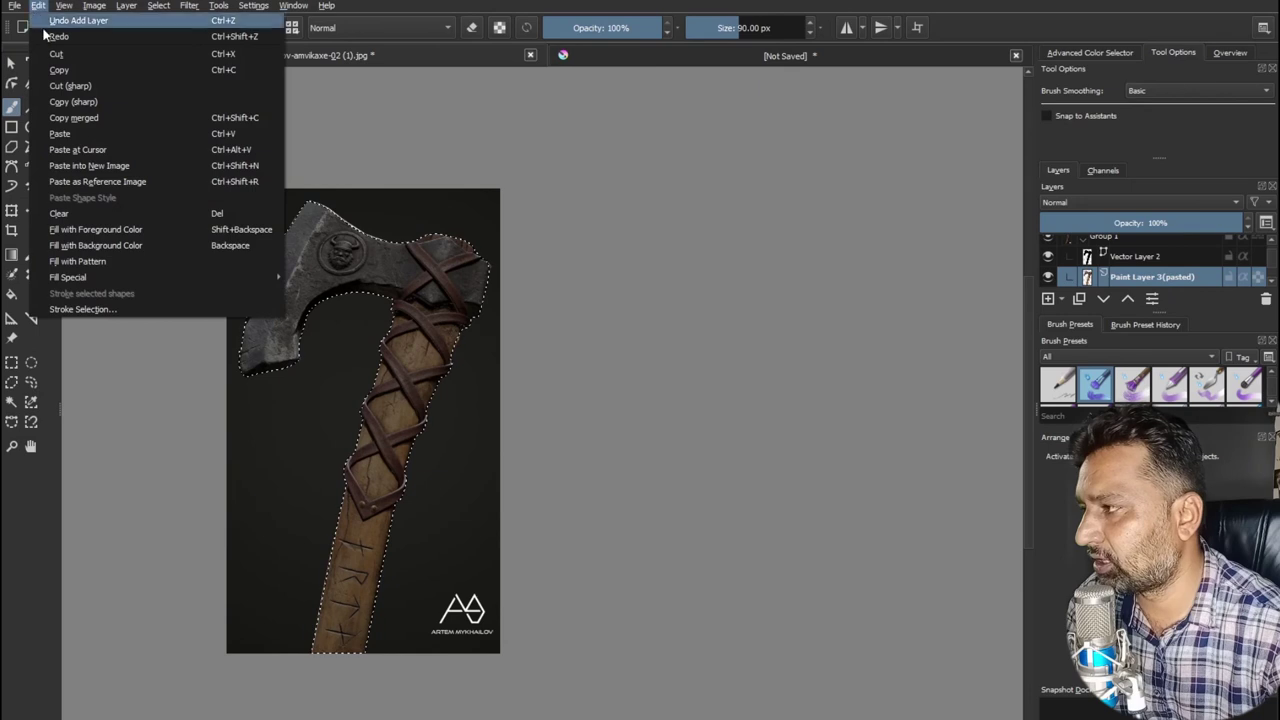
click(40, 8)
click(40, 7)
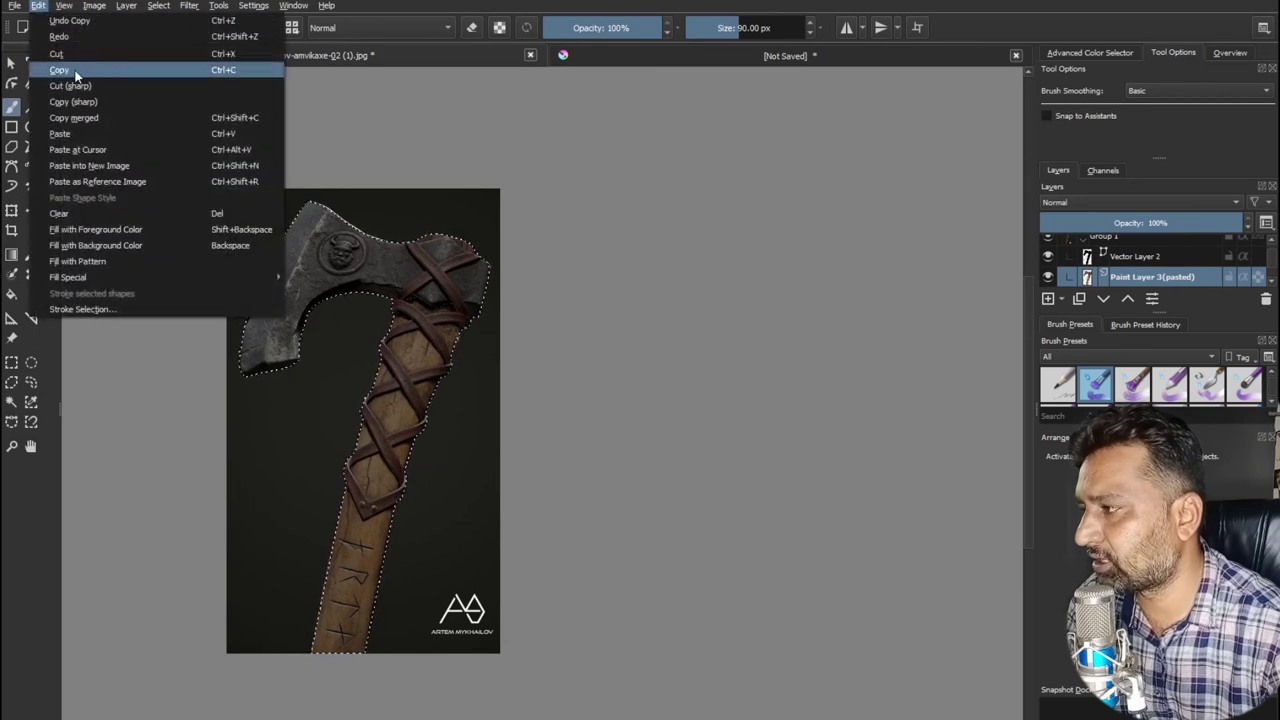
click(84, 135)
Move the pasted axe copy to the right of the original, then cut it out
key(ctrl+t)
drag(349, 262, 416, 175)
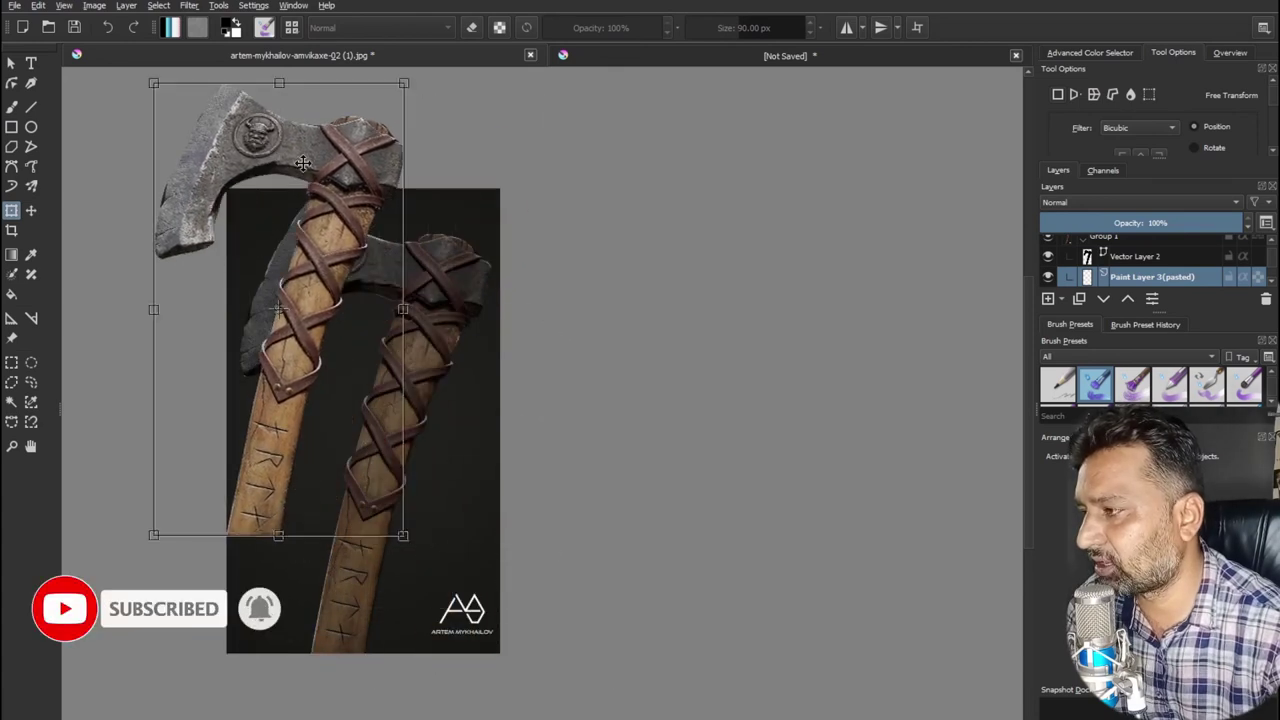
mouse_move(416, 175)
mouse_down()
mouse_move(428, 284)
mouse_move(752, 296)
mouse_up()
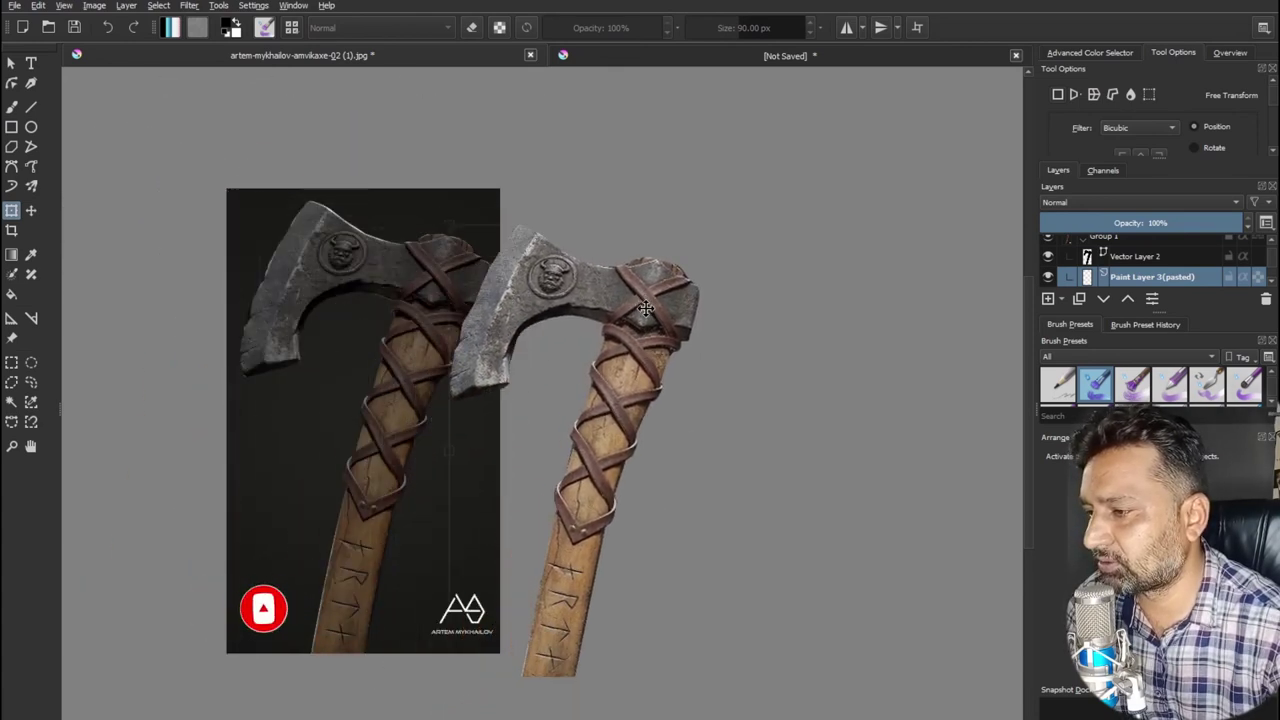
mouse_move(764, 292)
mouse_down()
mouse_move(766, 205)
mouse_move(754, 303)
mouse_up()
drag(1185, 283, 724, 78)
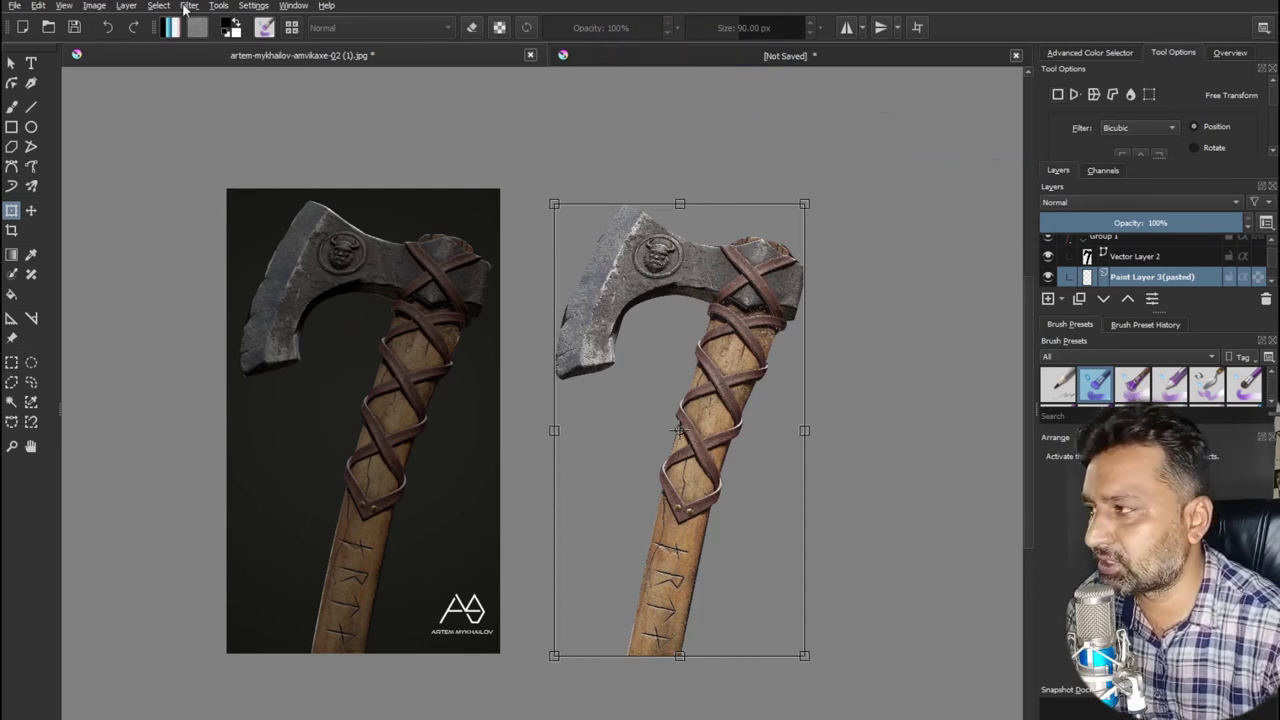
click(38, 6)
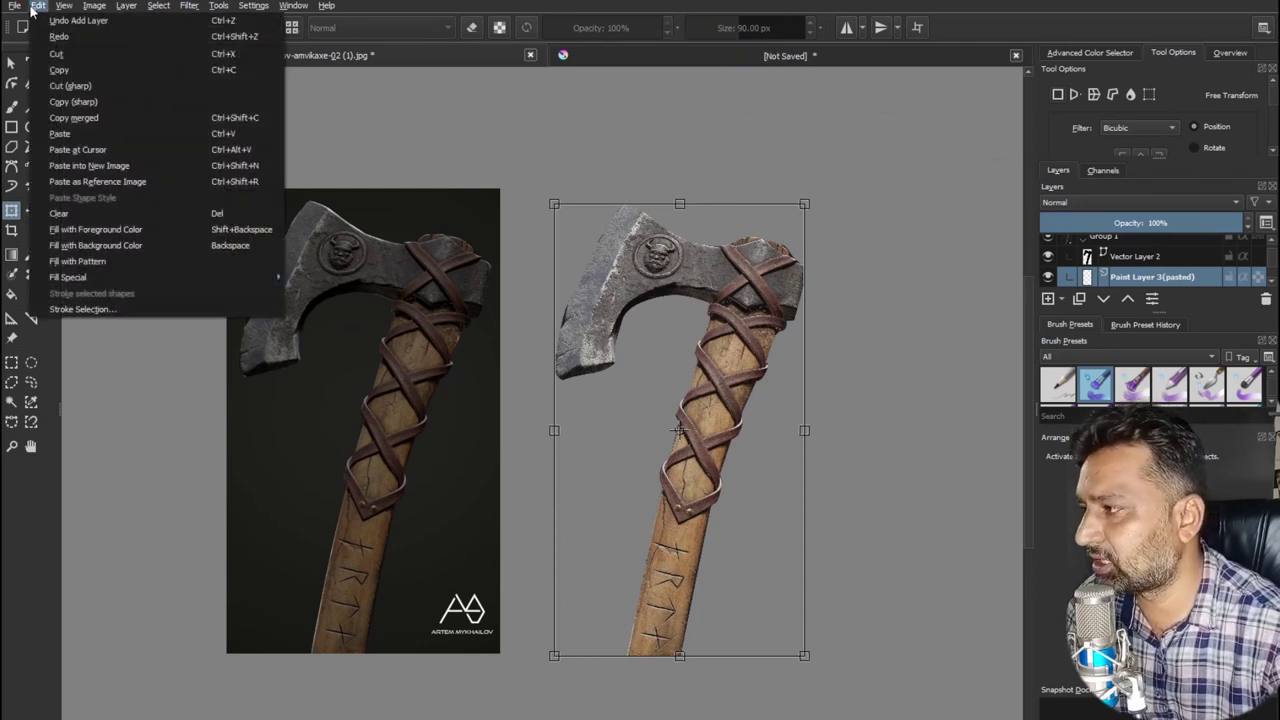
click(110, 84)
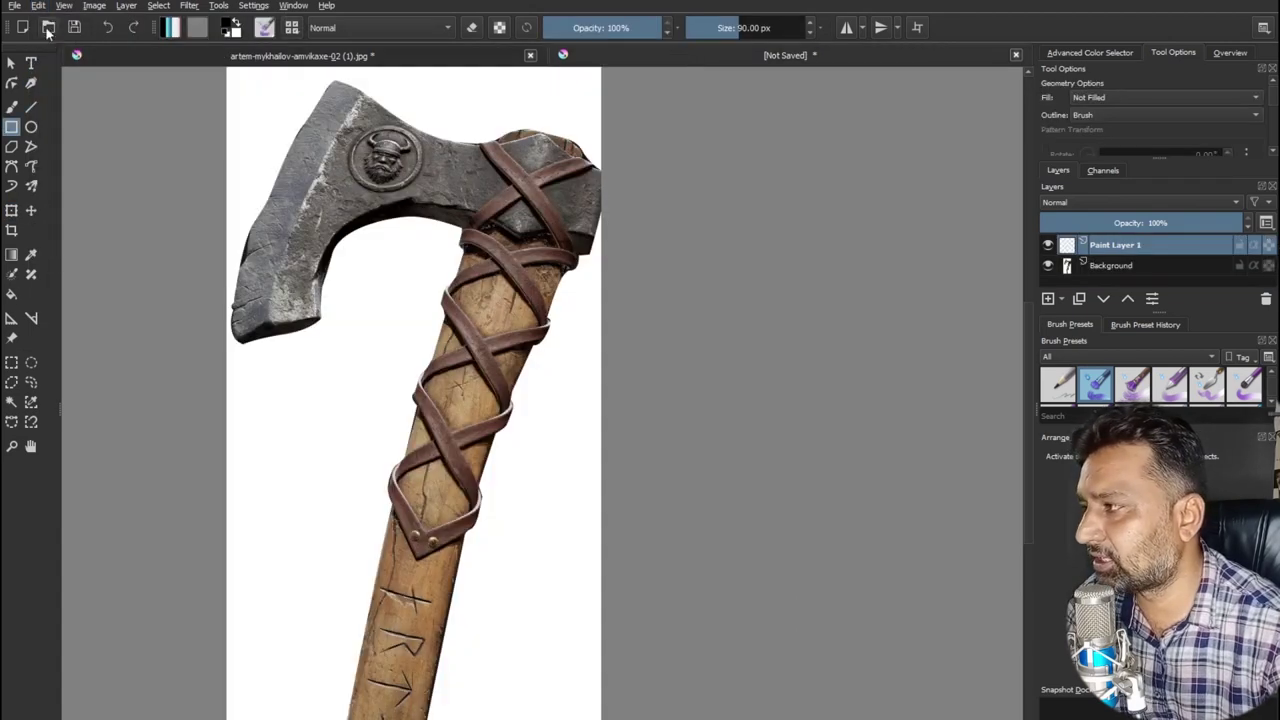
Paste the axe as a new layer, then switch to the Select Shapes tool
click(38, 6)
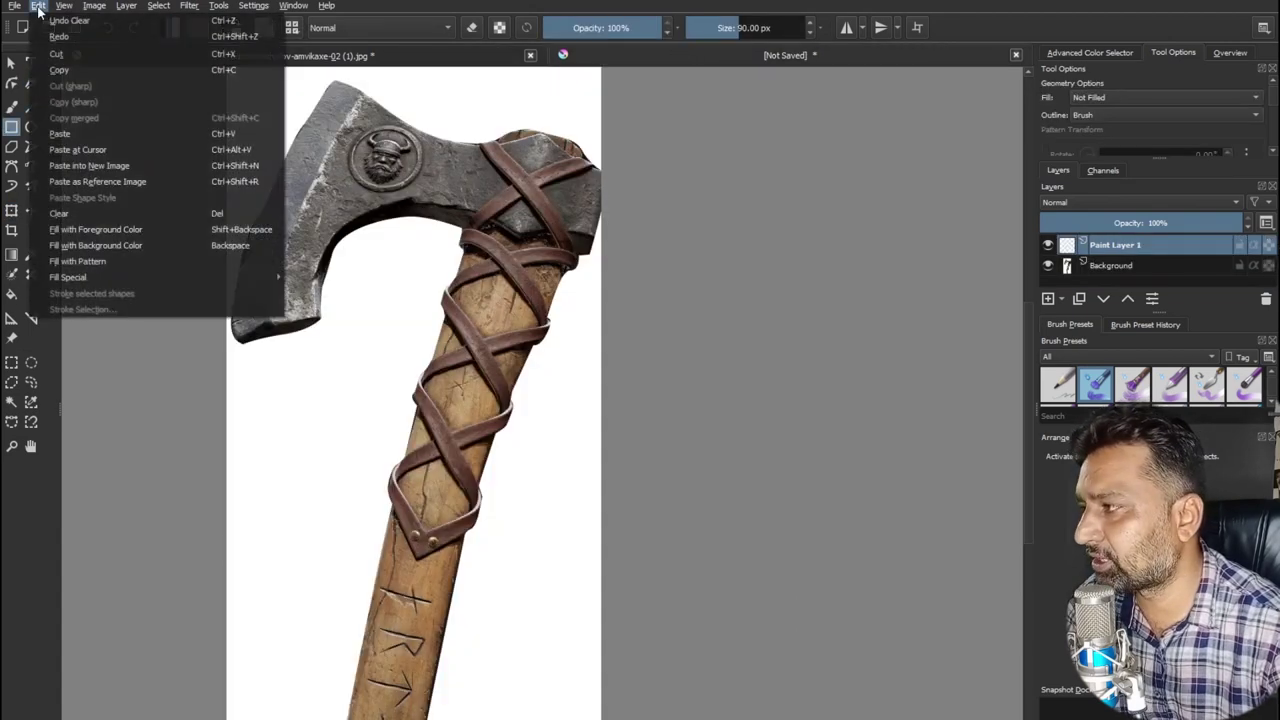
click(103, 132)
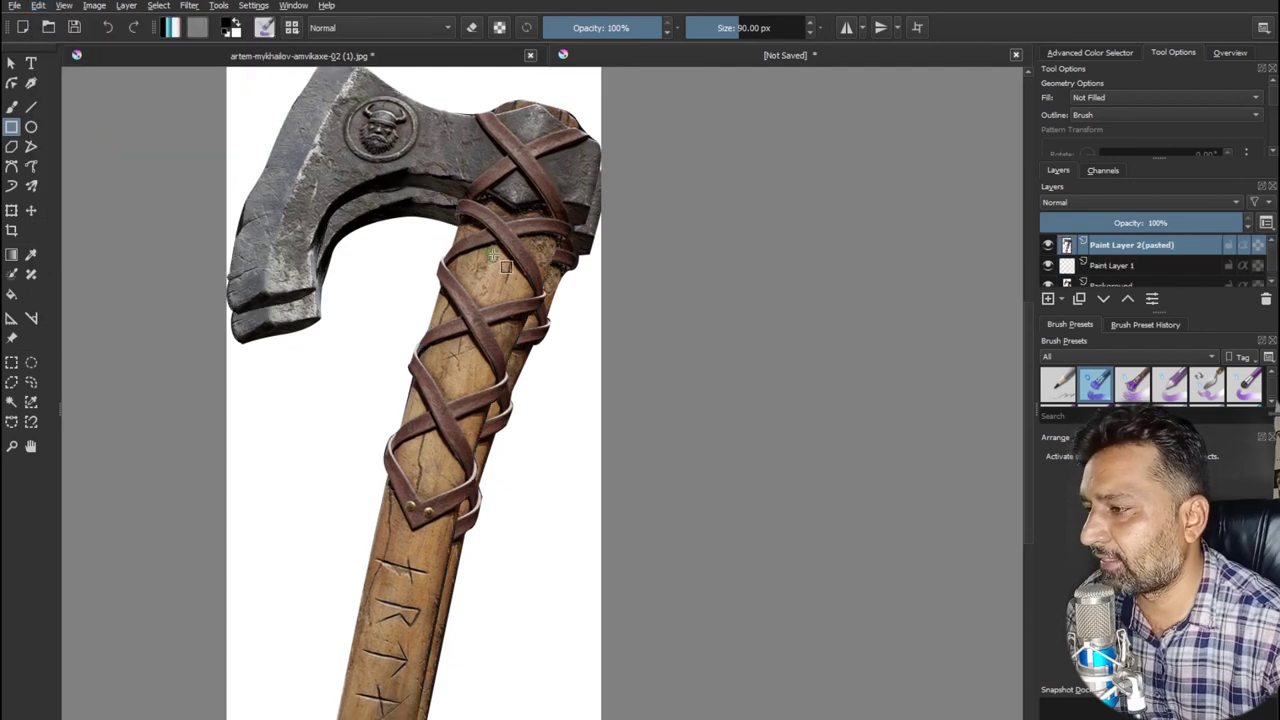
click(11, 62)
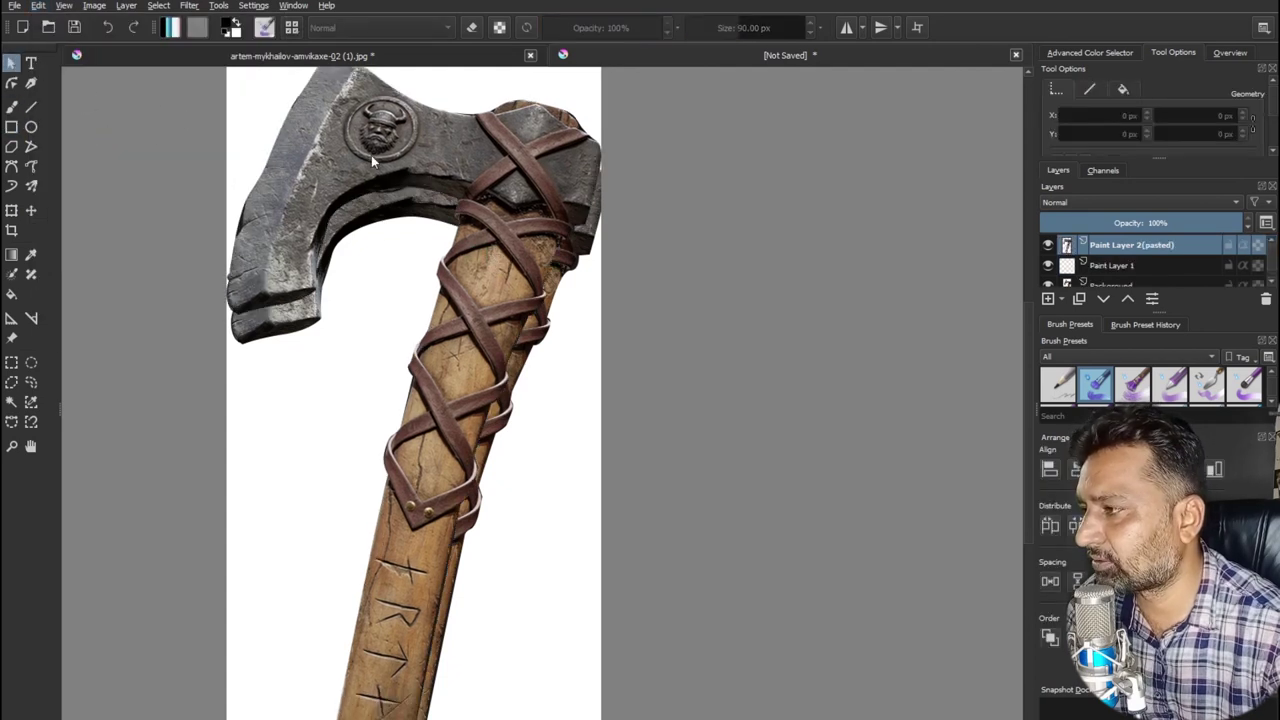
Try shifting the pasted axe down and right with the Transform tool, then undo twice
click(372, 160)
key(ctrl+t)
mouse_move(510, 175)
mouse_down()
mouse_move(566, 218)
mouse_move(948, 206)
mouse_up()
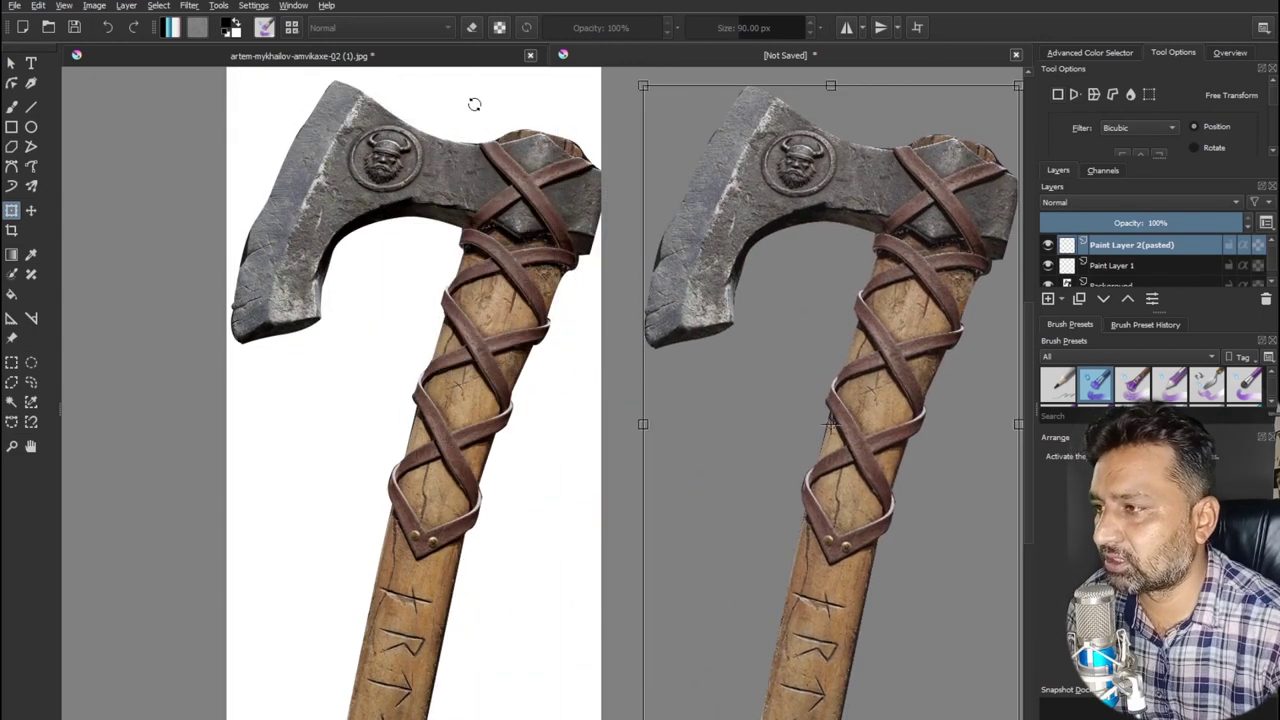
key(ctrl+z)
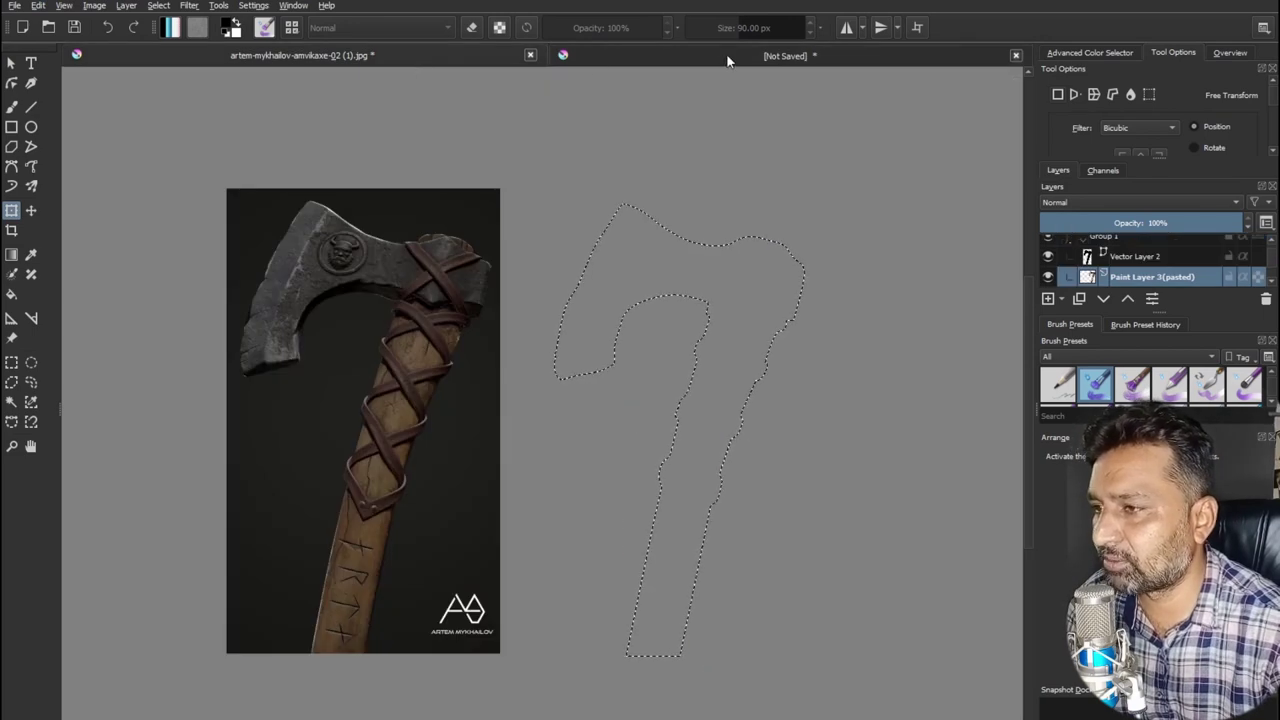
key(ctrl+z)
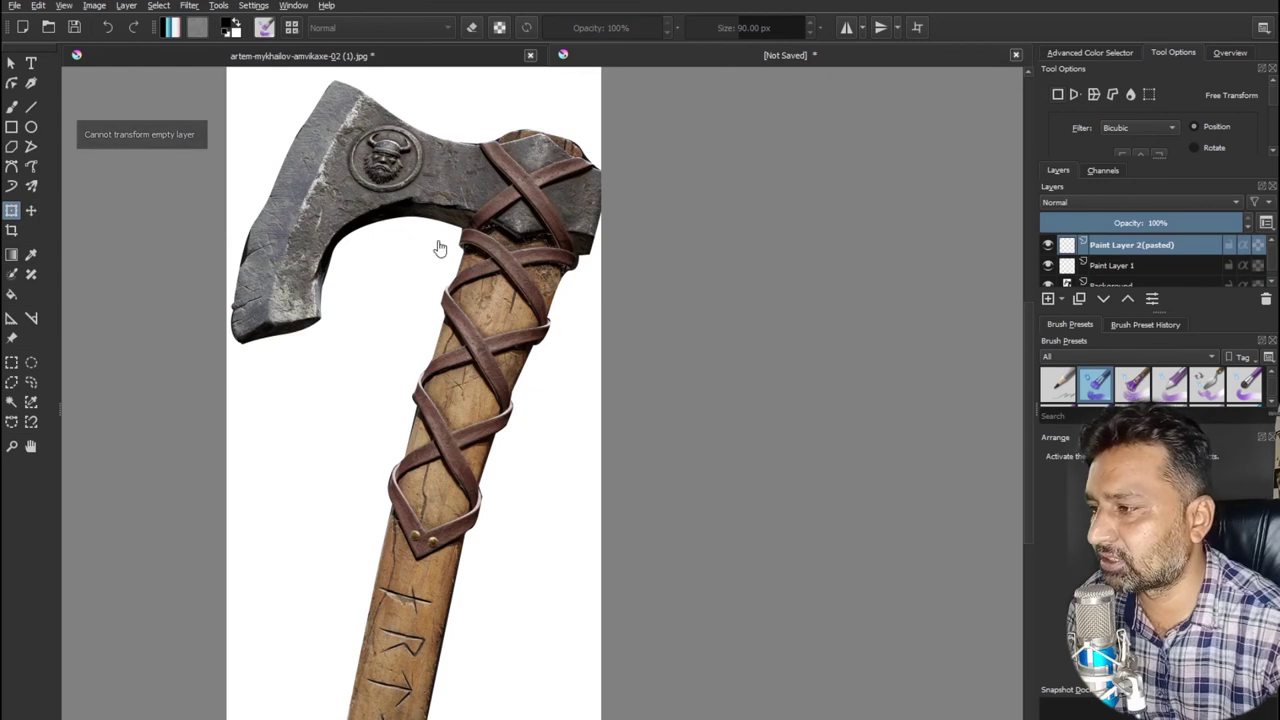
scroll(1175, 257, down, 1)
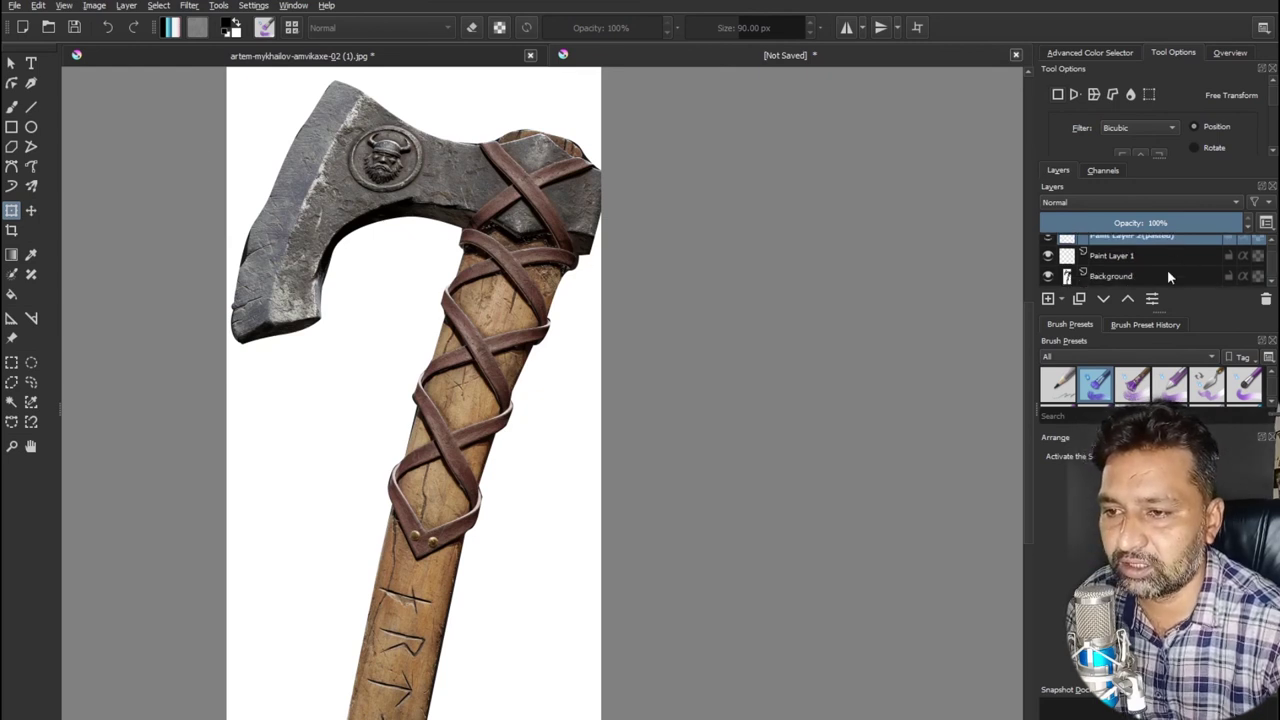